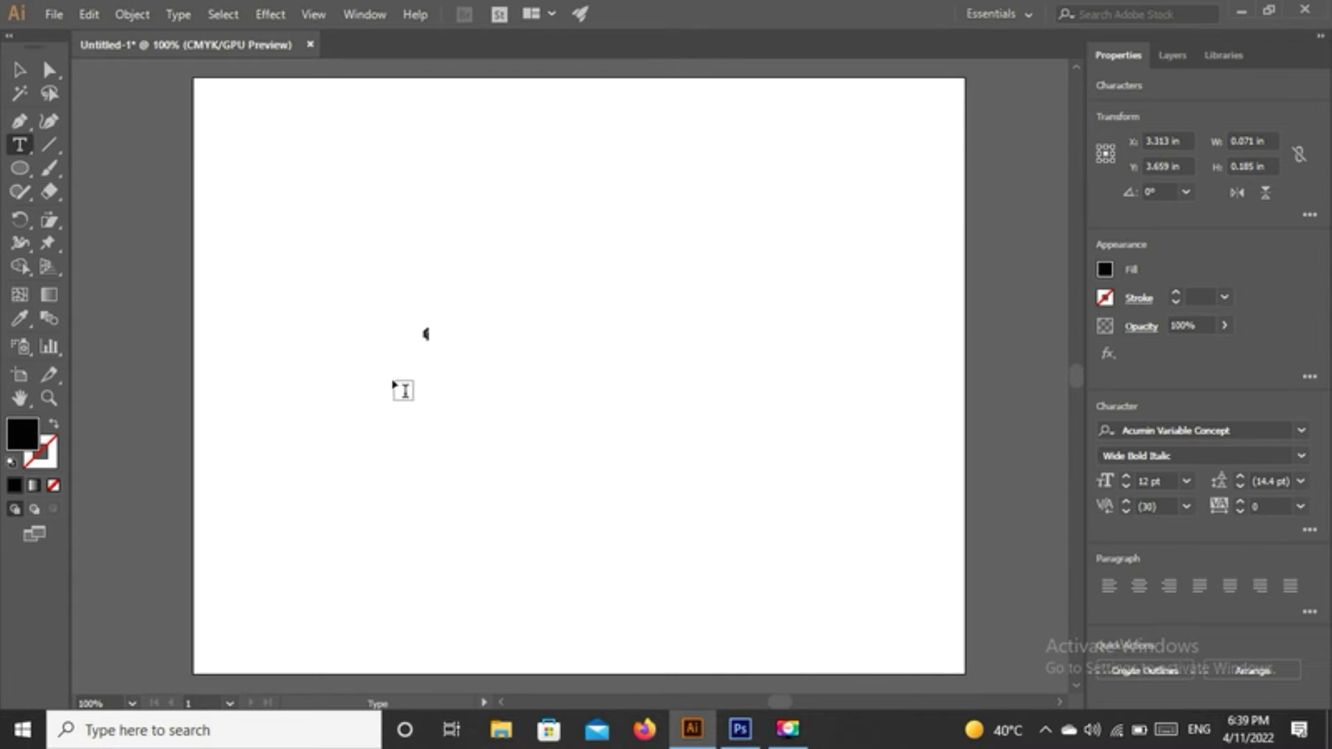
# Add a separate lowercase "j" text object, enlarge it to about 152 pt and place it near the artboard's upper middle
pyautogui.click(397, 418)
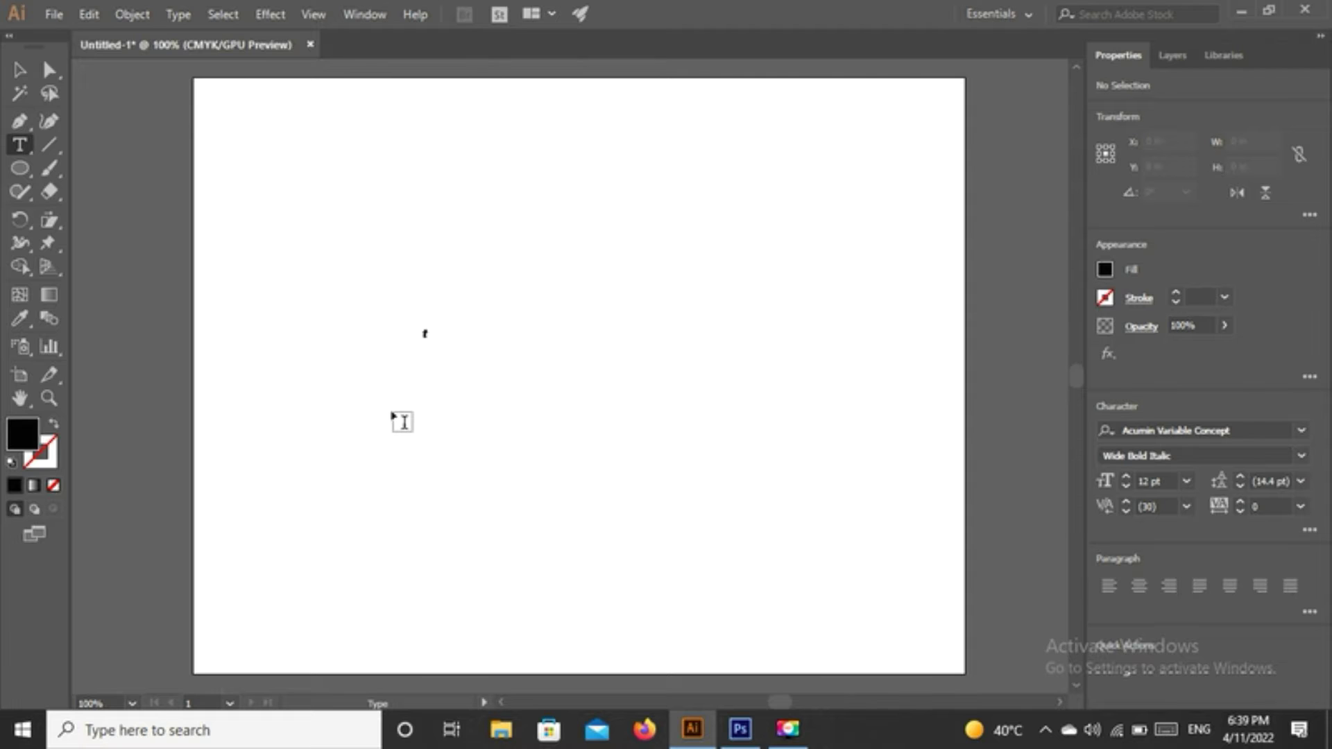
pyautogui.click(391, 412)
pyautogui.press('BackSpace')
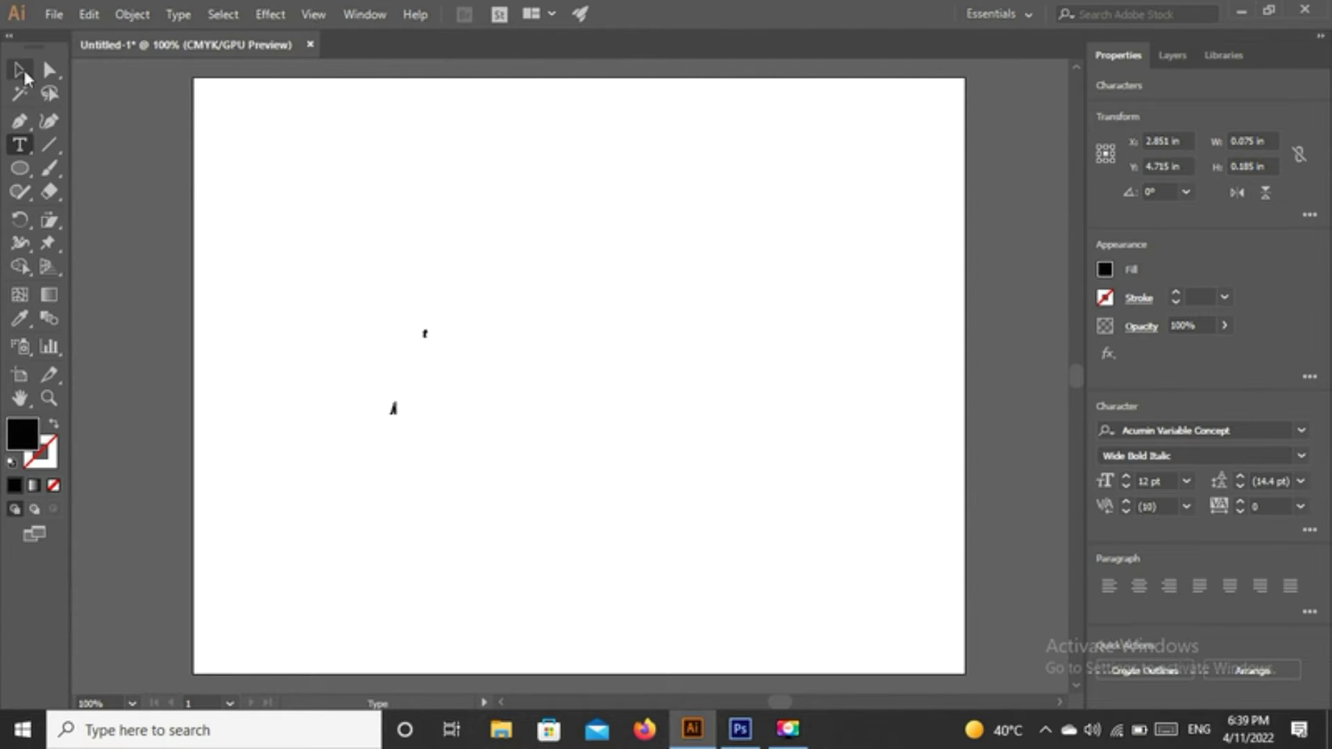
pyautogui.click(21, 71)
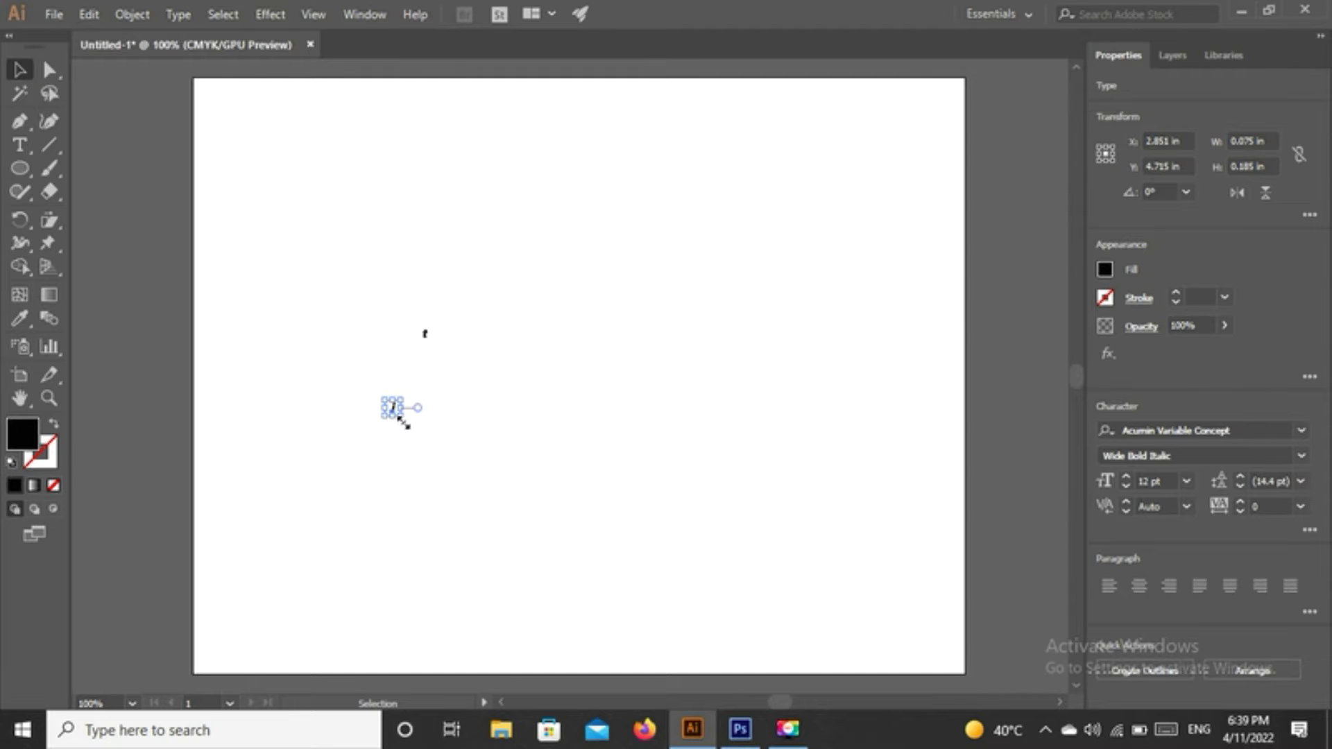
pyautogui.moveTo(400, 416); pyautogui.dragTo(676, 593)
pyautogui.moveTo(488, 519); pyautogui.dragTo(598, 343)
# Enlarge the letter "t" to about 159 pt and move it up beside the "j"
pyautogui.moveTo(451, 364); pyautogui.dragTo(472, 388)
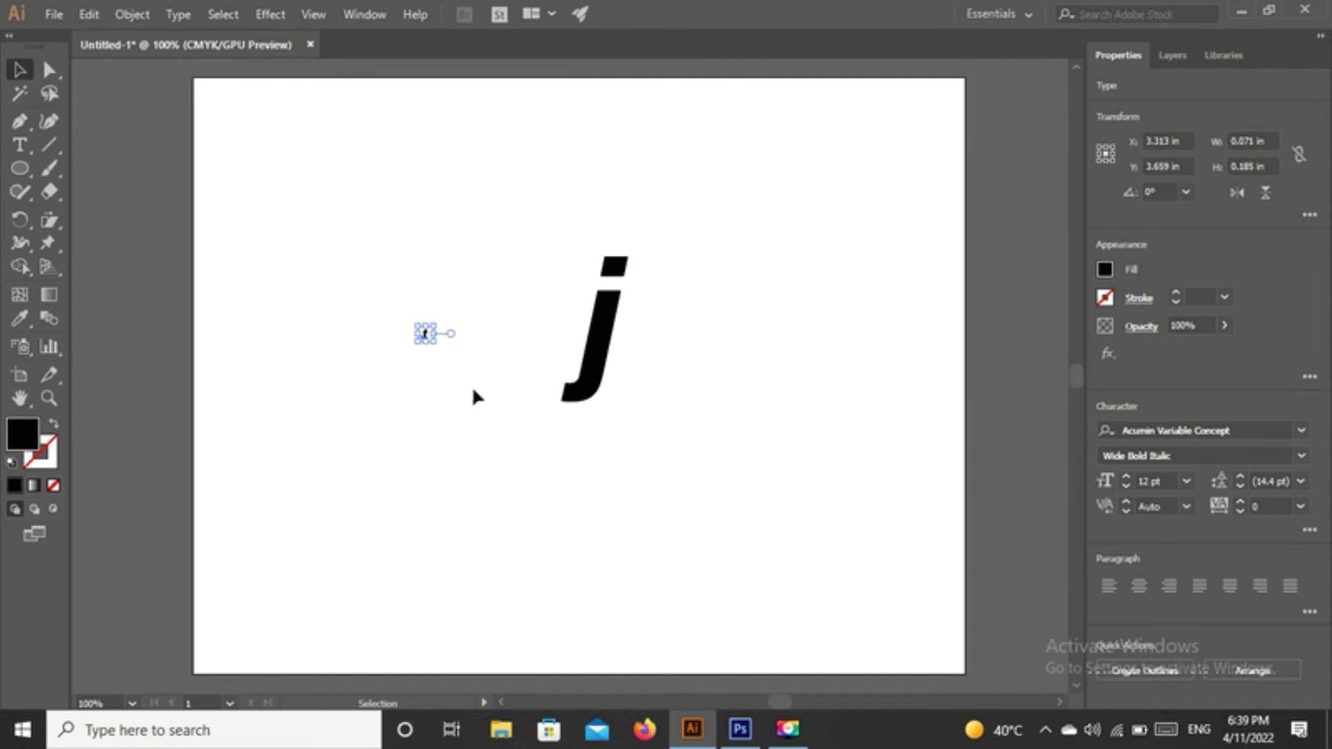
pyautogui.moveTo(434, 341); pyautogui.dragTo(665, 535)
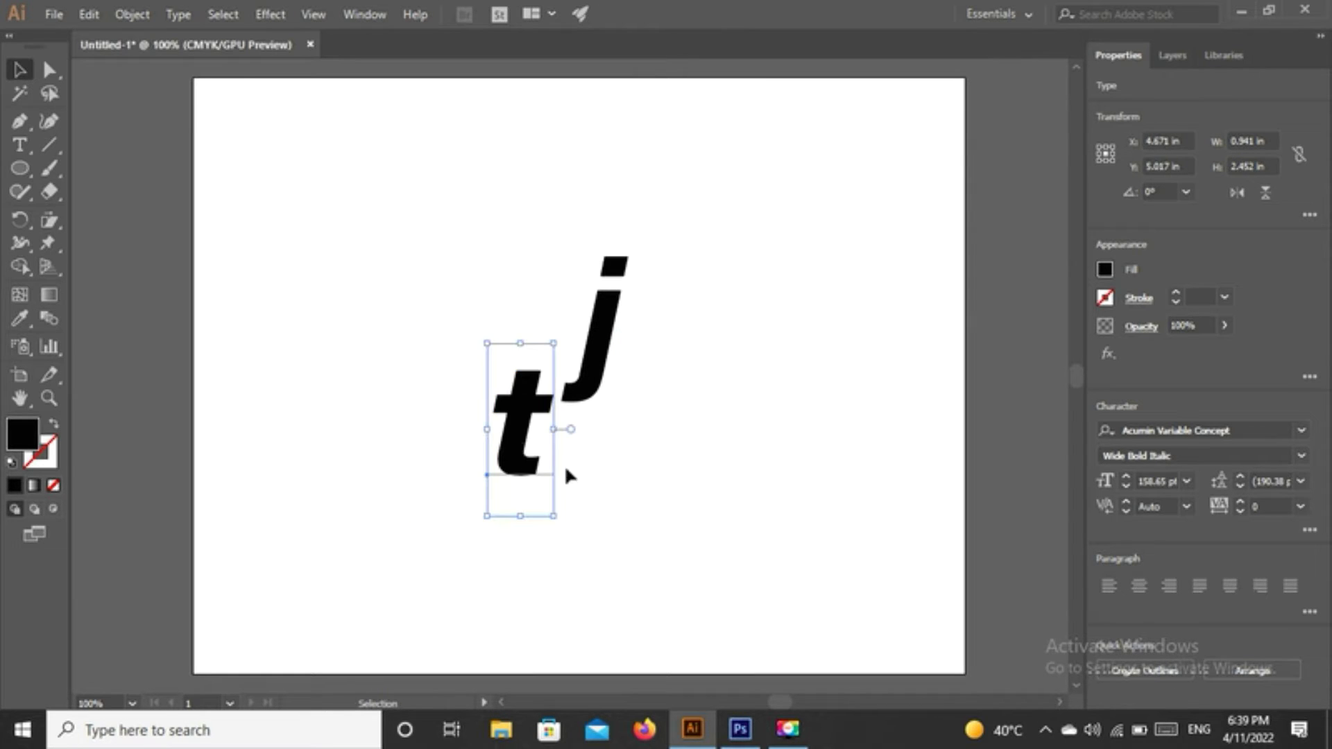
pyautogui.moveTo(509, 424); pyautogui.dragTo(502, 326)
# Move the "j" against the "t" so its hook meets the foot of the "t", fine-tuning the overlap with small nudges
pyautogui.moveTo(600, 349); pyautogui.dragTo(565, 323)
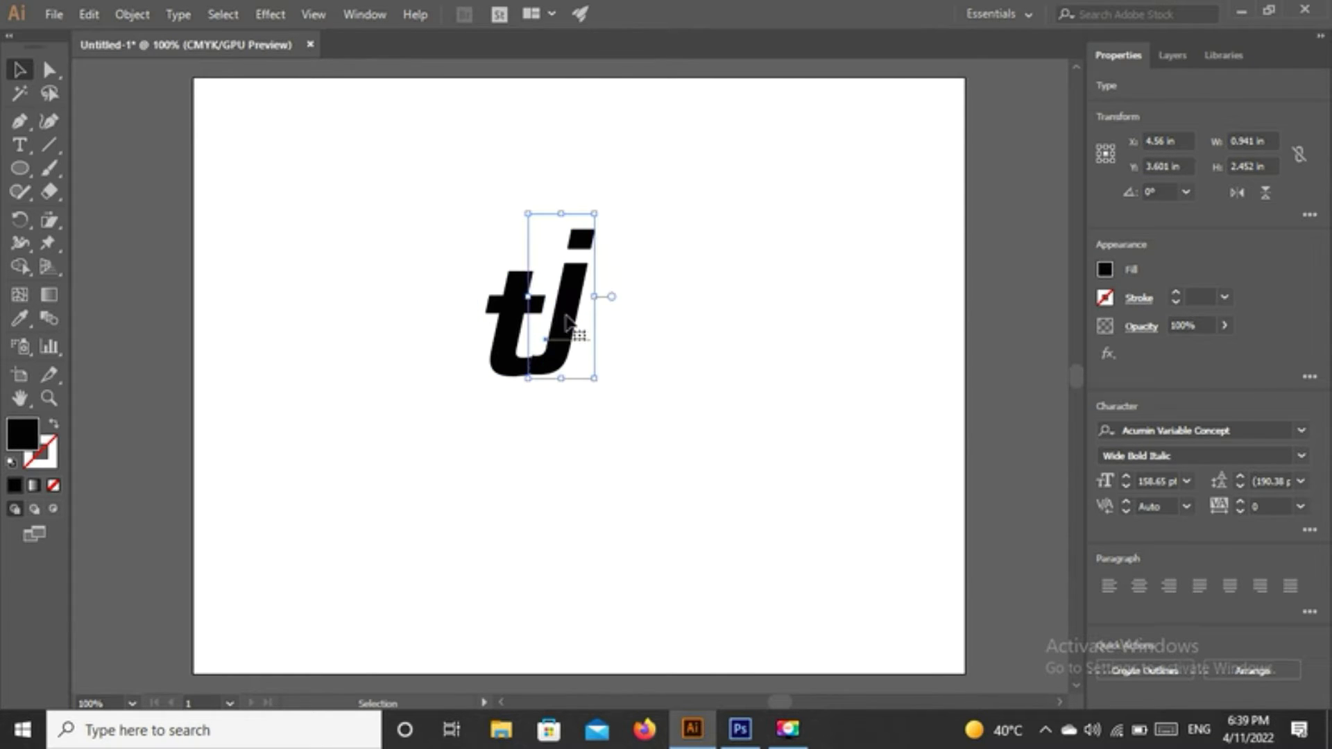
pyautogui.press('Down')
pyautogui.press('Left')
pyautogui.click(718, 323)
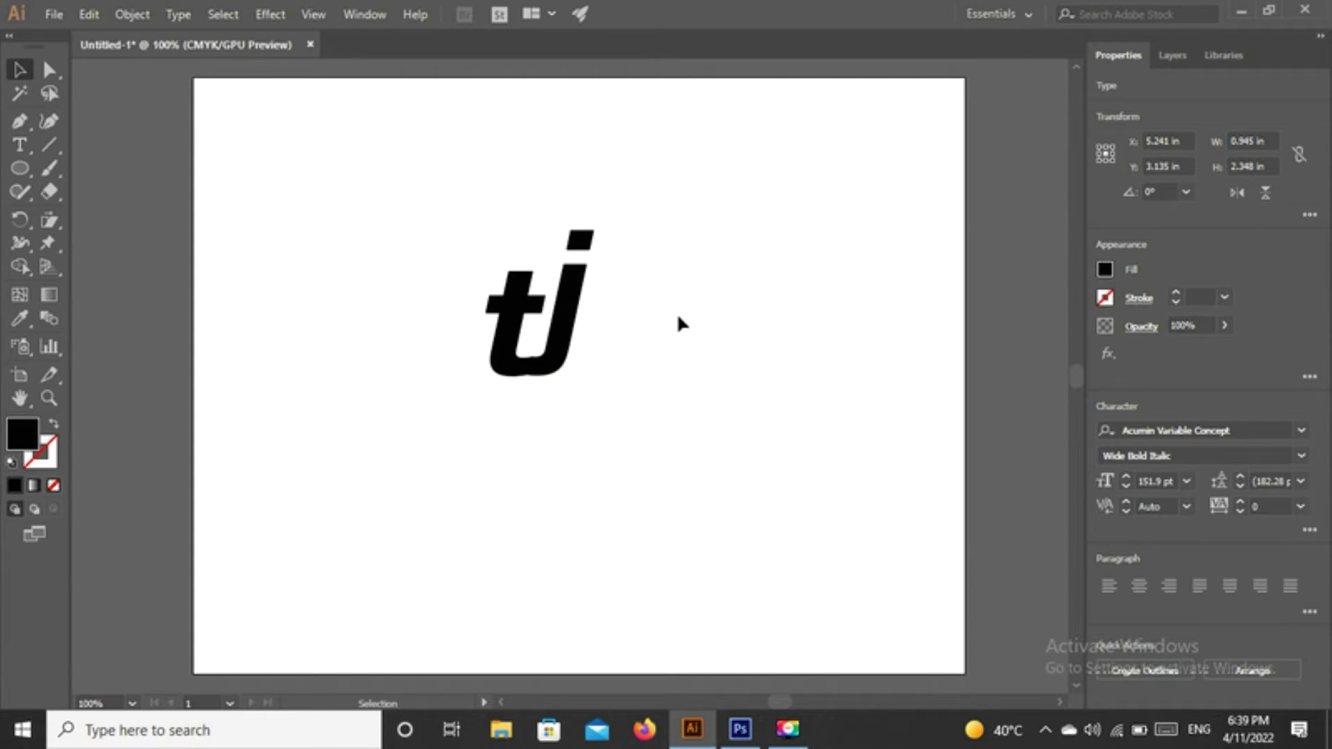
pyautogui.click(576, 331)
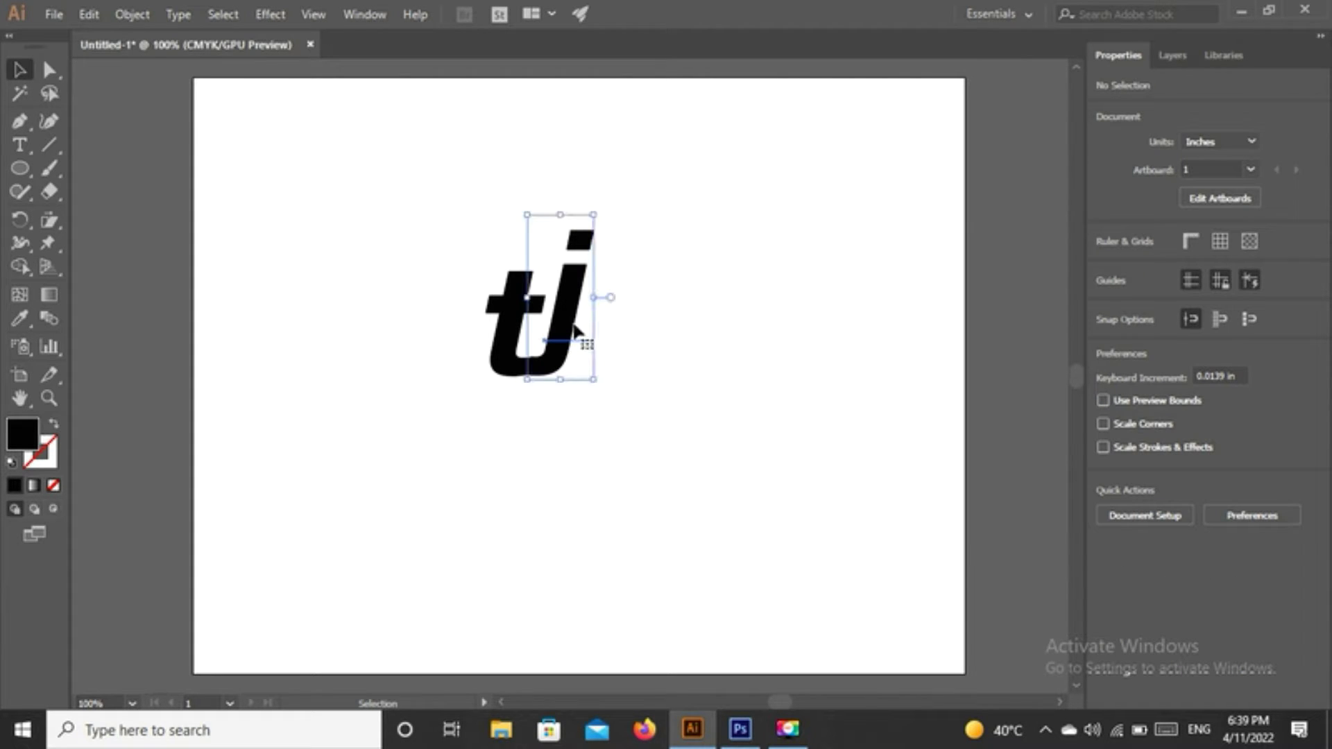
pyautogui.press('Left')
pyautogui.press('Left')
pyautogui.press('Left')
pyautogui.press('Left')
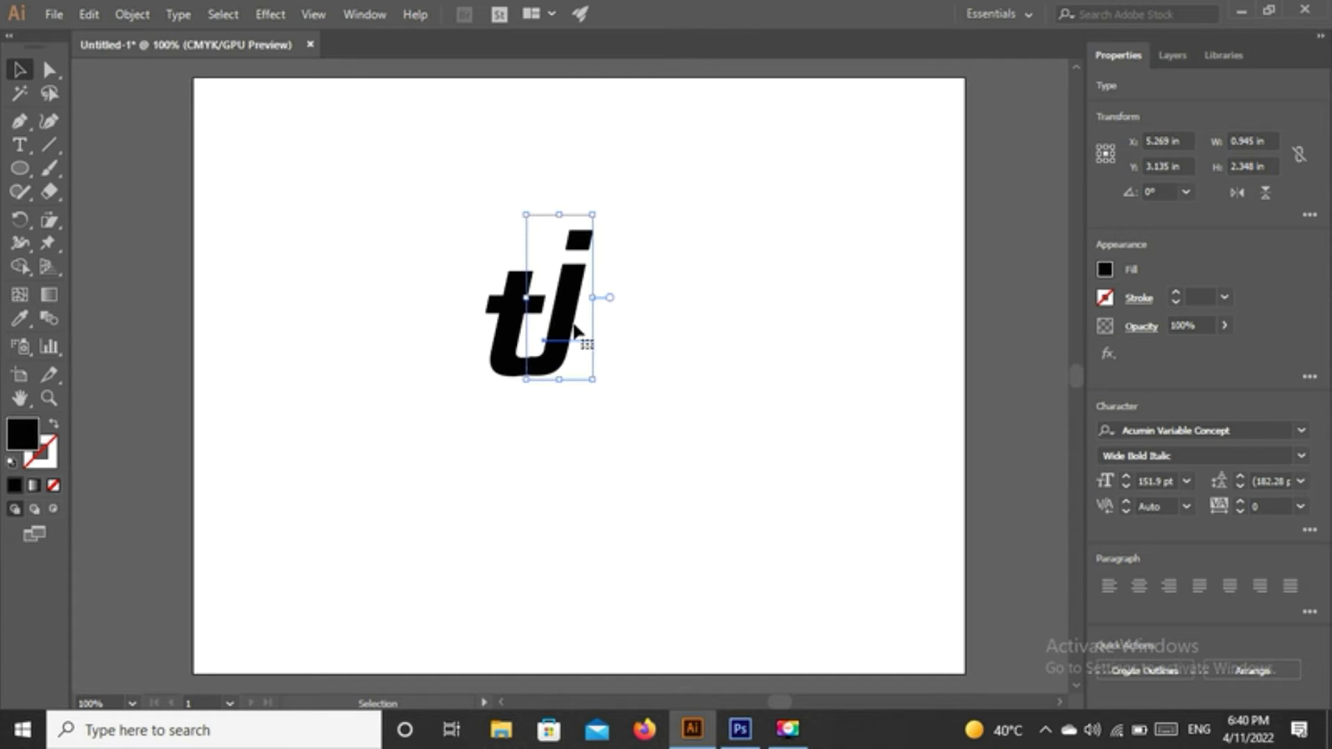
pyautogui.click(665, 340)
# Reposition the "j" and nudge it down and left to X 5.241 in, Y 3.149 in so its hook joins the "t"
pyautogui.moveTo(565, 360); pyautogui.dragTo(573, 351)
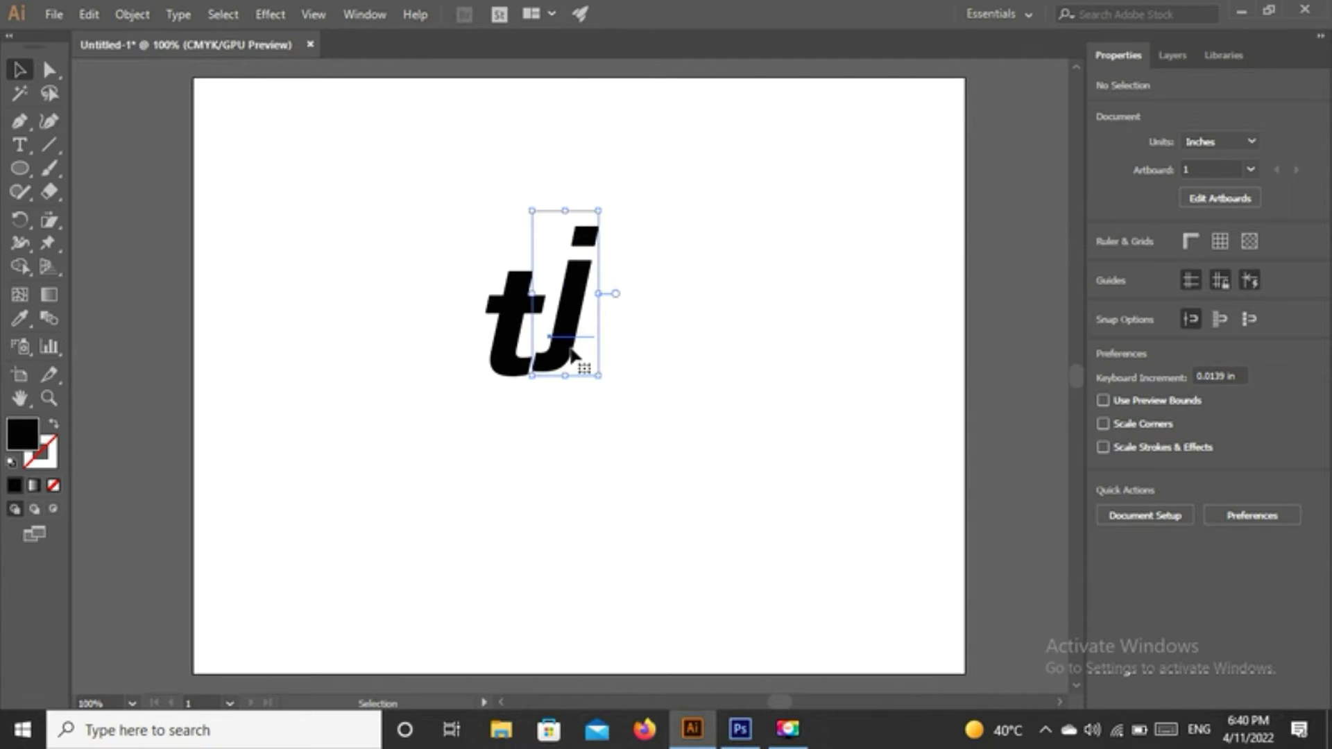
pyautogui.press('Down')
pyautogui.press('Down')
pyautogui.press('Down')
pyautogui.press('Down')
pyautogui.press('Left')
pyautogui.press('Left')
pyautogui.press('Left')
pyautogui.press('Down')
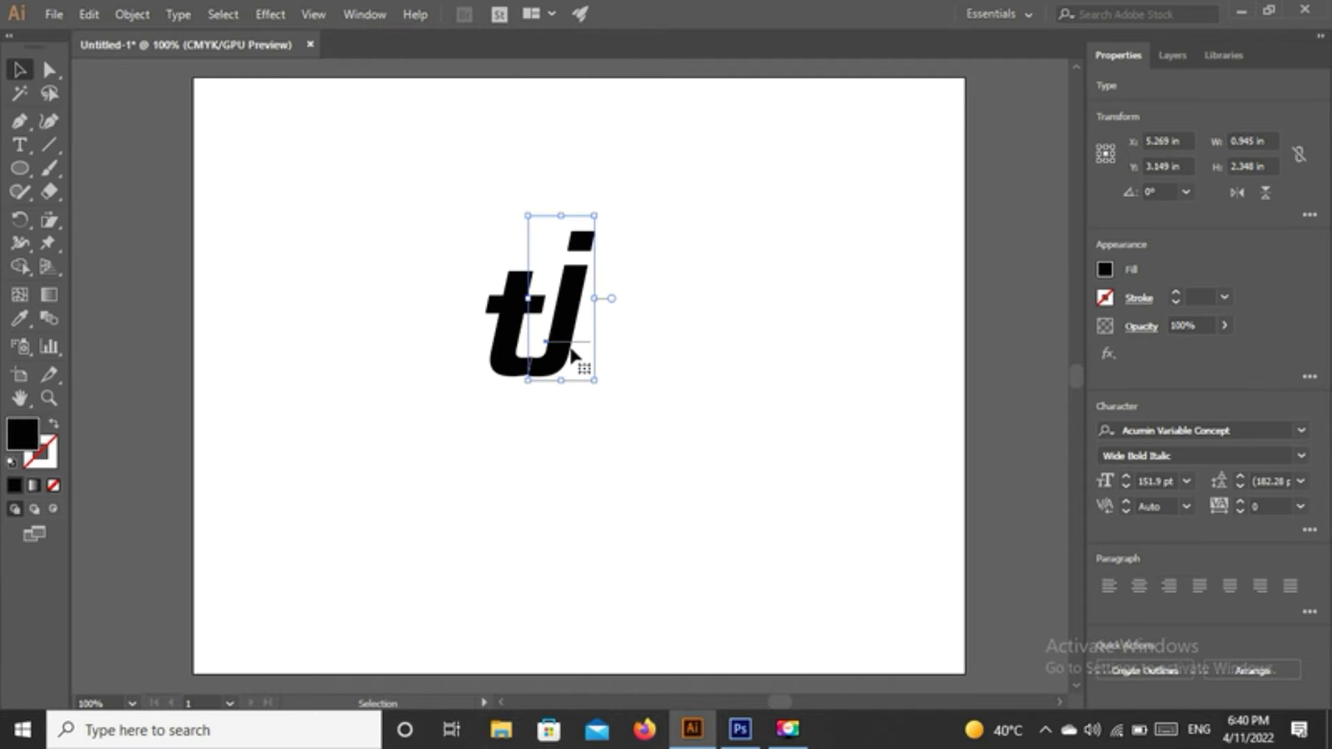
pyautogui.press('Left')
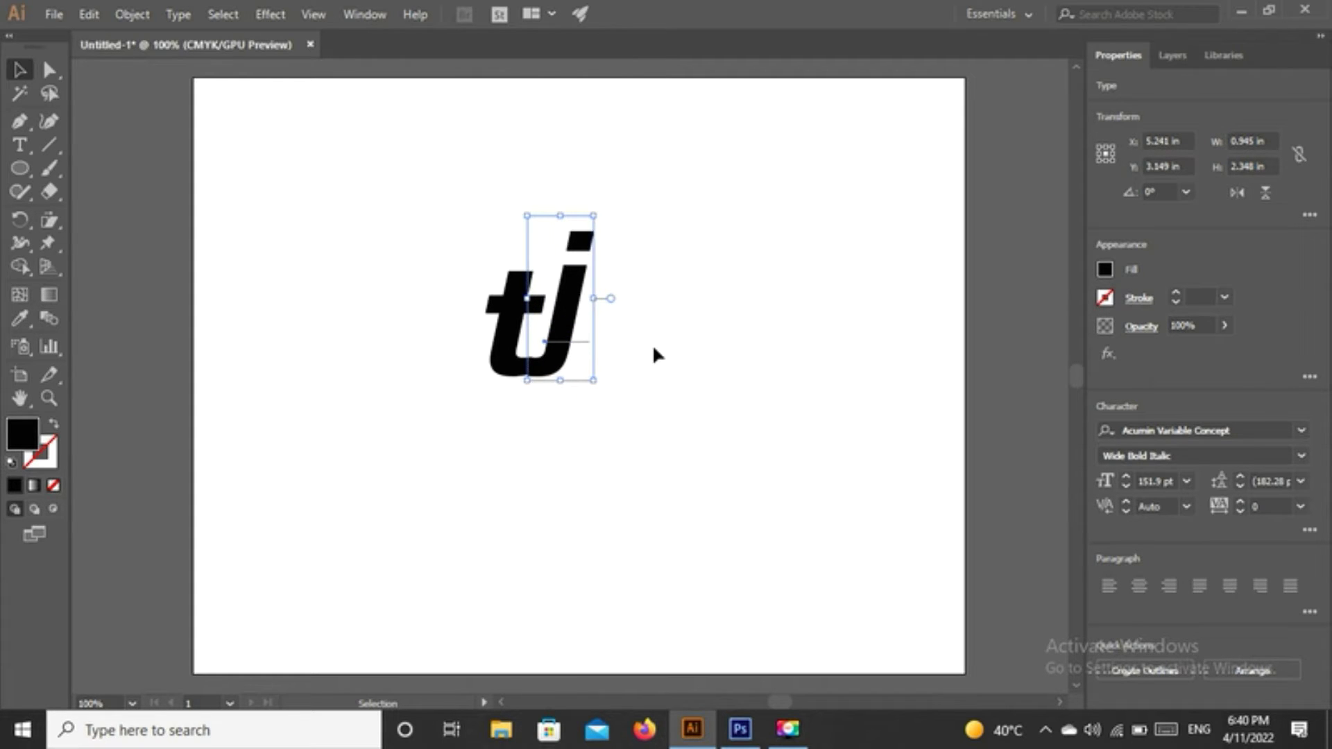
pyautogui.hotkey('ctrl', 'h')
# Fill the letter "t" with a pinkish red of about C 2, M 96, Y 42, K 0
pyautogui.click(501, 265)
pyautogui.click(511, 297)
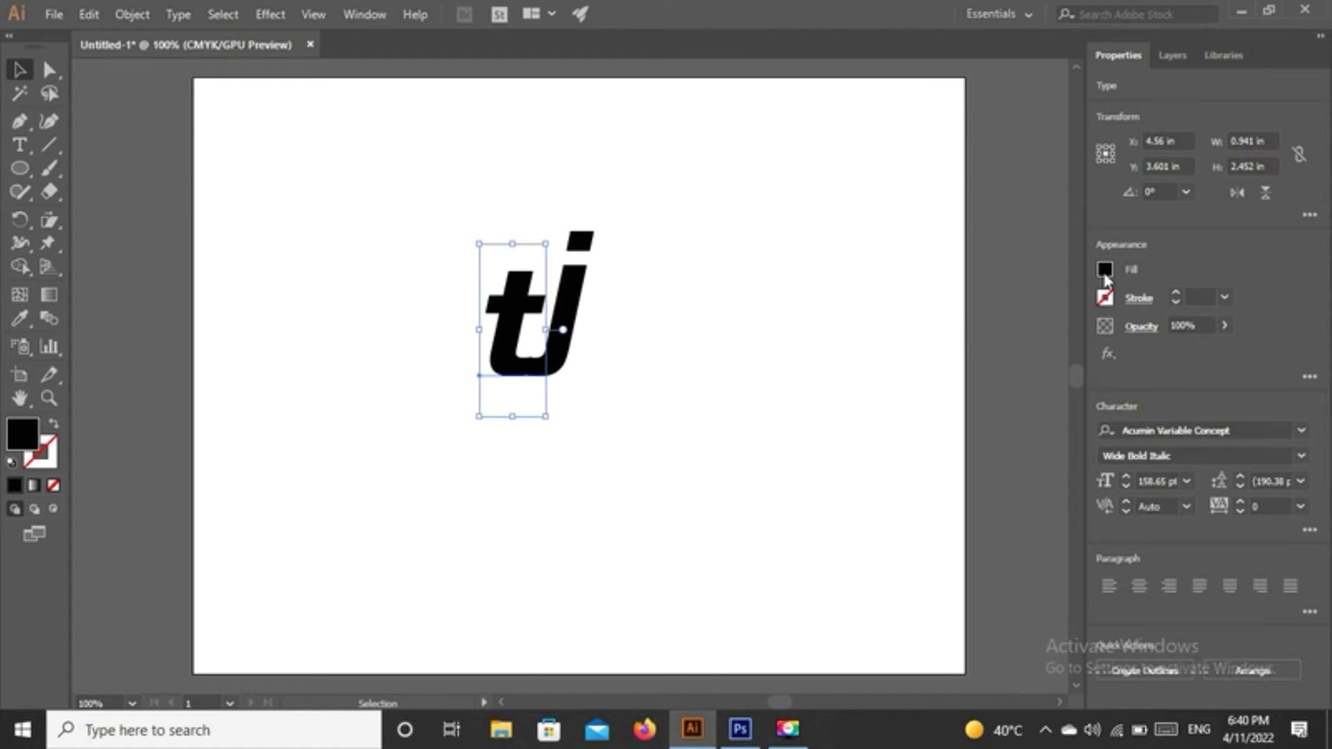
pyautogui.click(1106, 273)
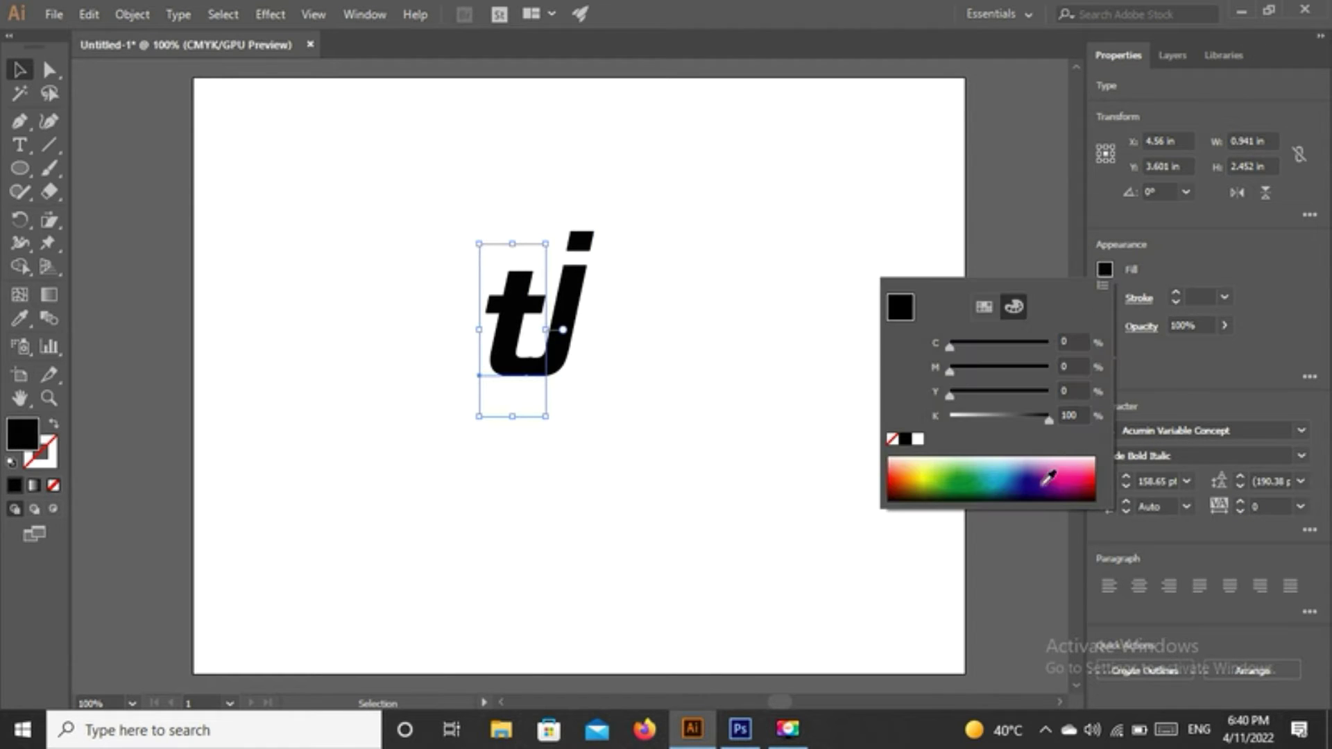
pyautogui.click(1086, 477)
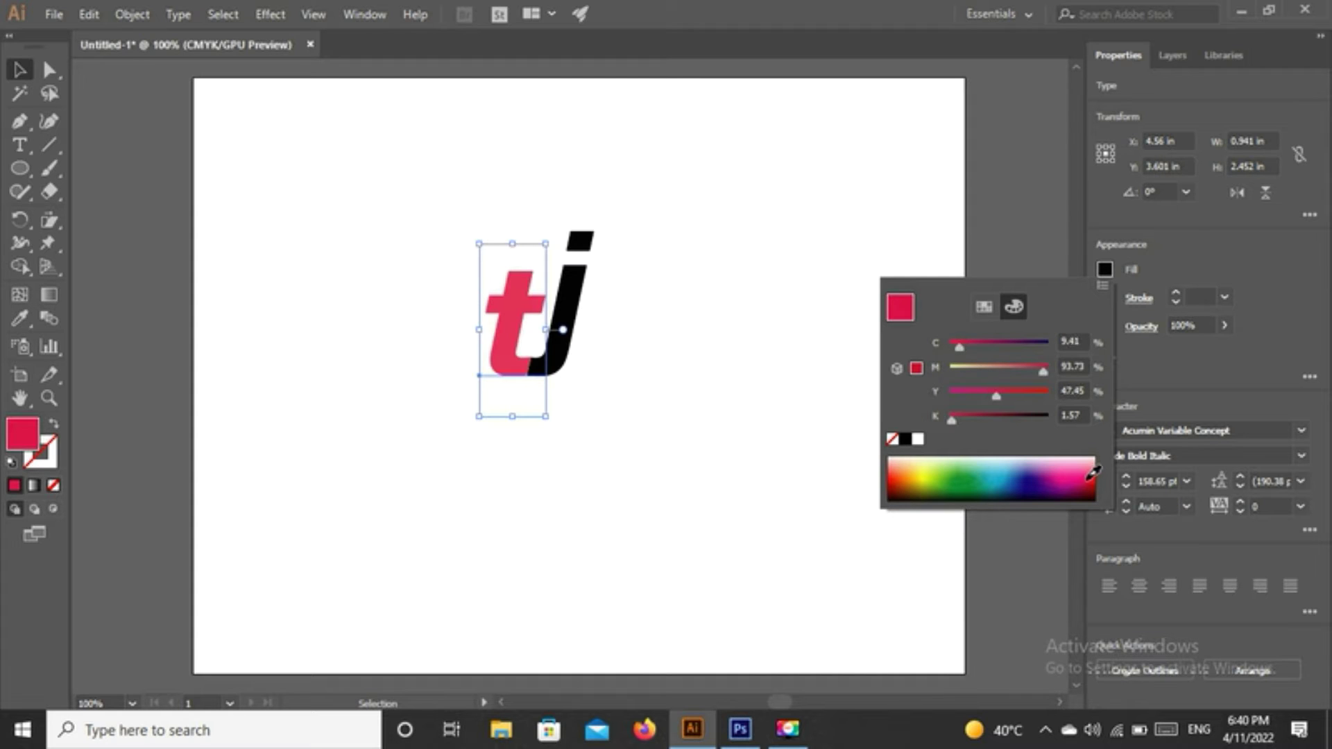
pyautogui.click(1096, 478)
pyautogui.click(1091, 471)
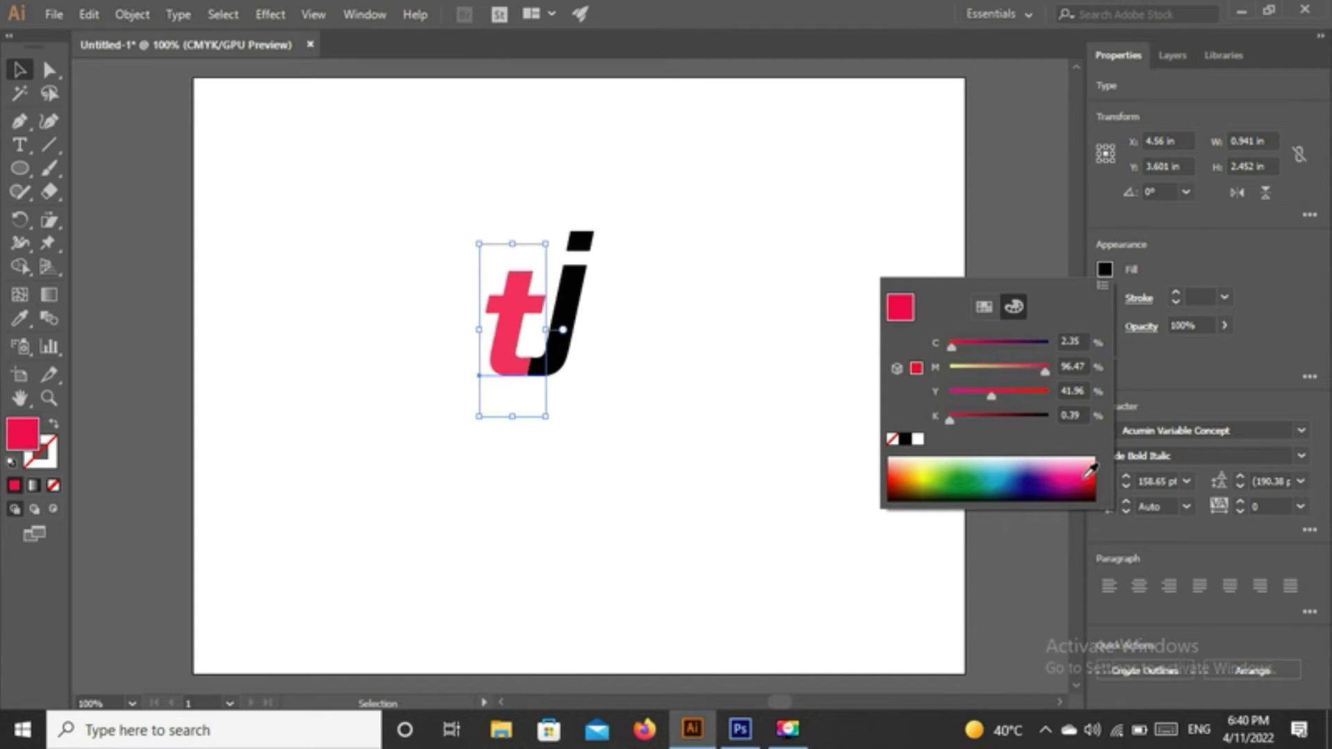
pyautogui.click(732, 351)
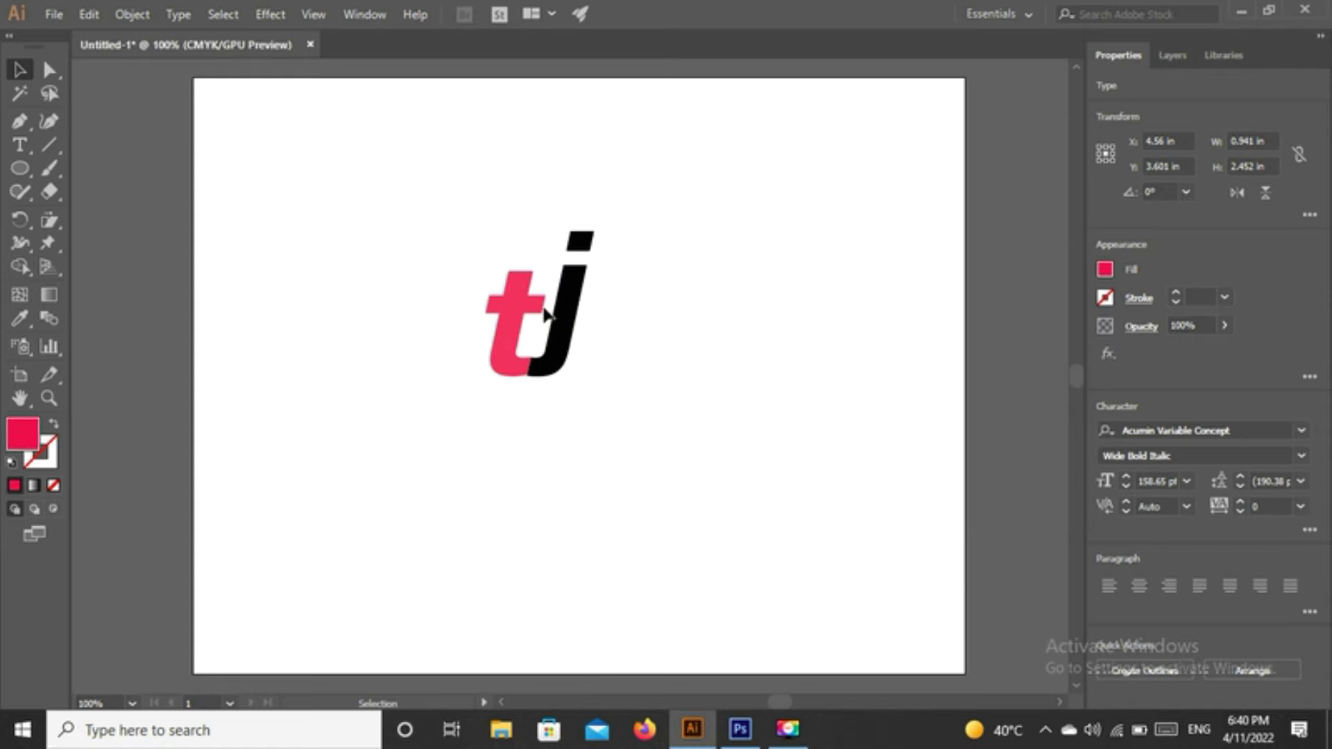
# Recolour the letter "j", trying yellow-green, magenta, pink and coral fills before settling on purple
pyautogui.click(564, 321)
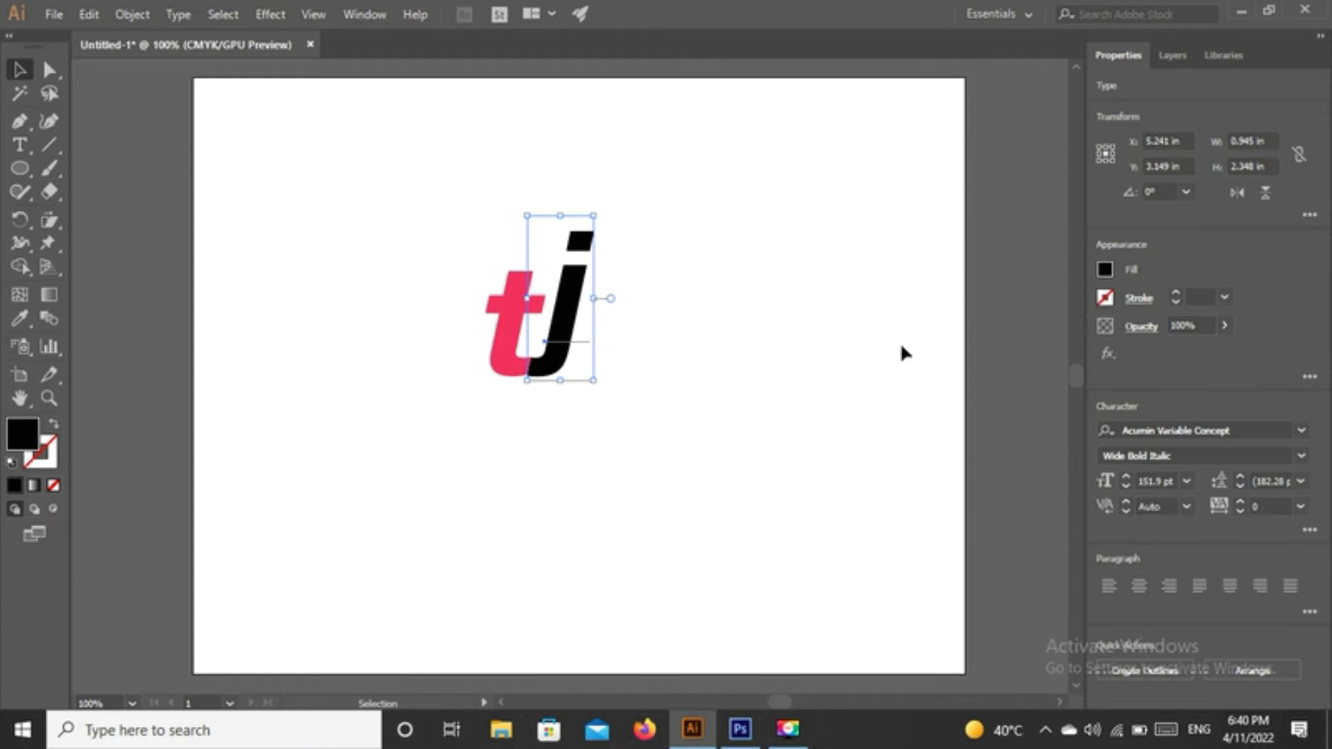
pyautogui.click(1104, 270)
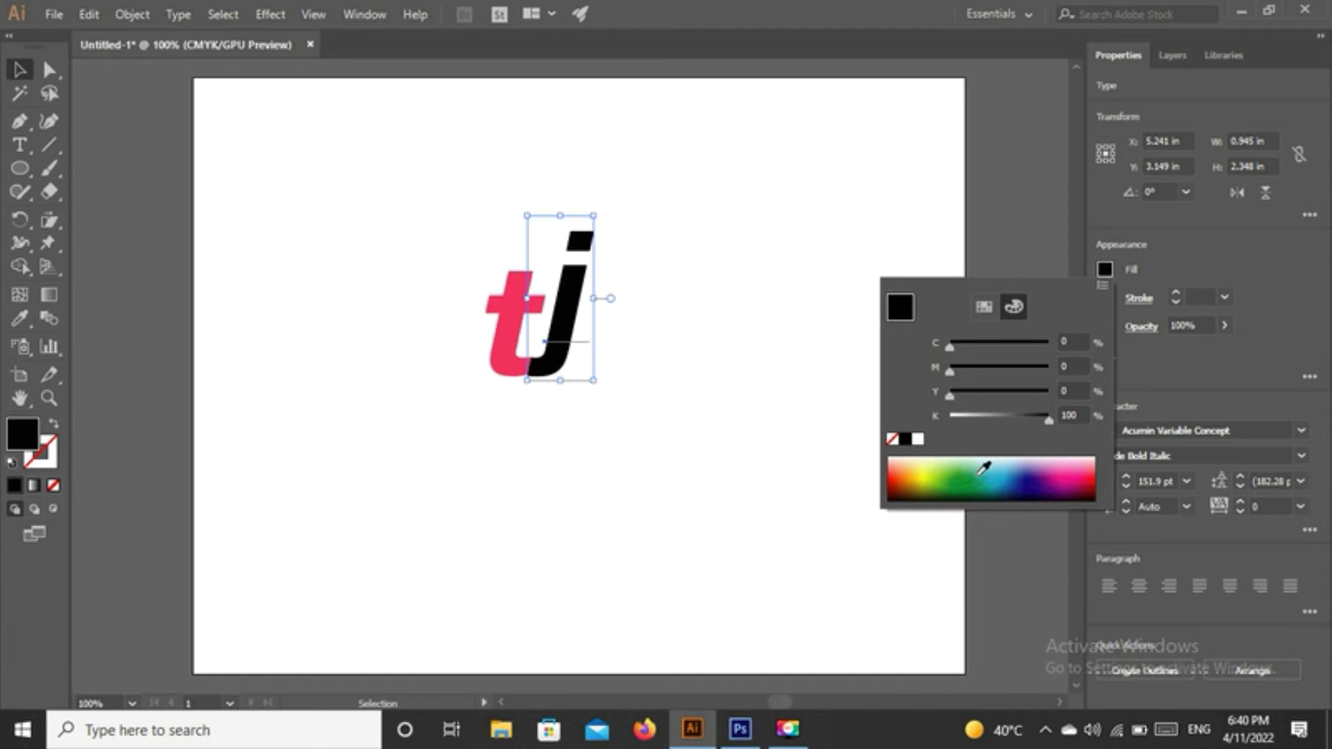
pyautogui.click(928, 470)
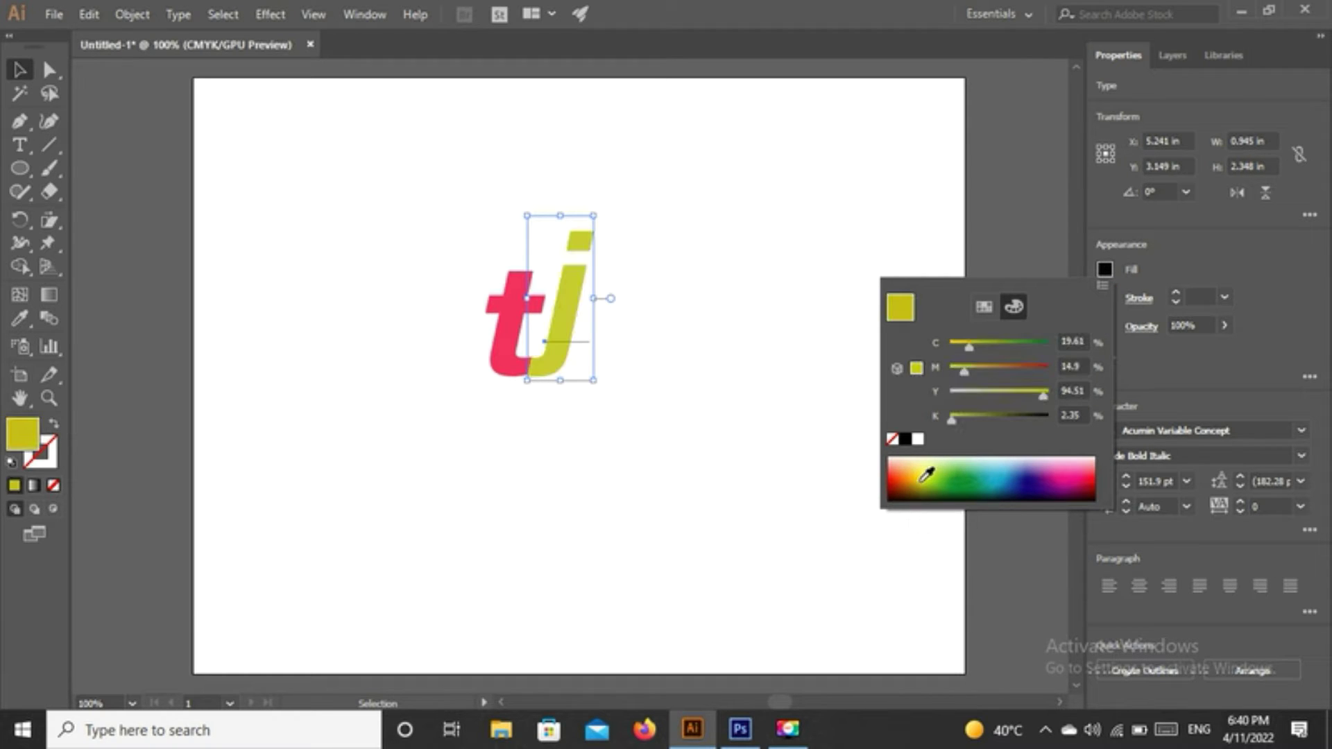
pyautogui.click(986, 476)
pyautogui.click(1066, 473)
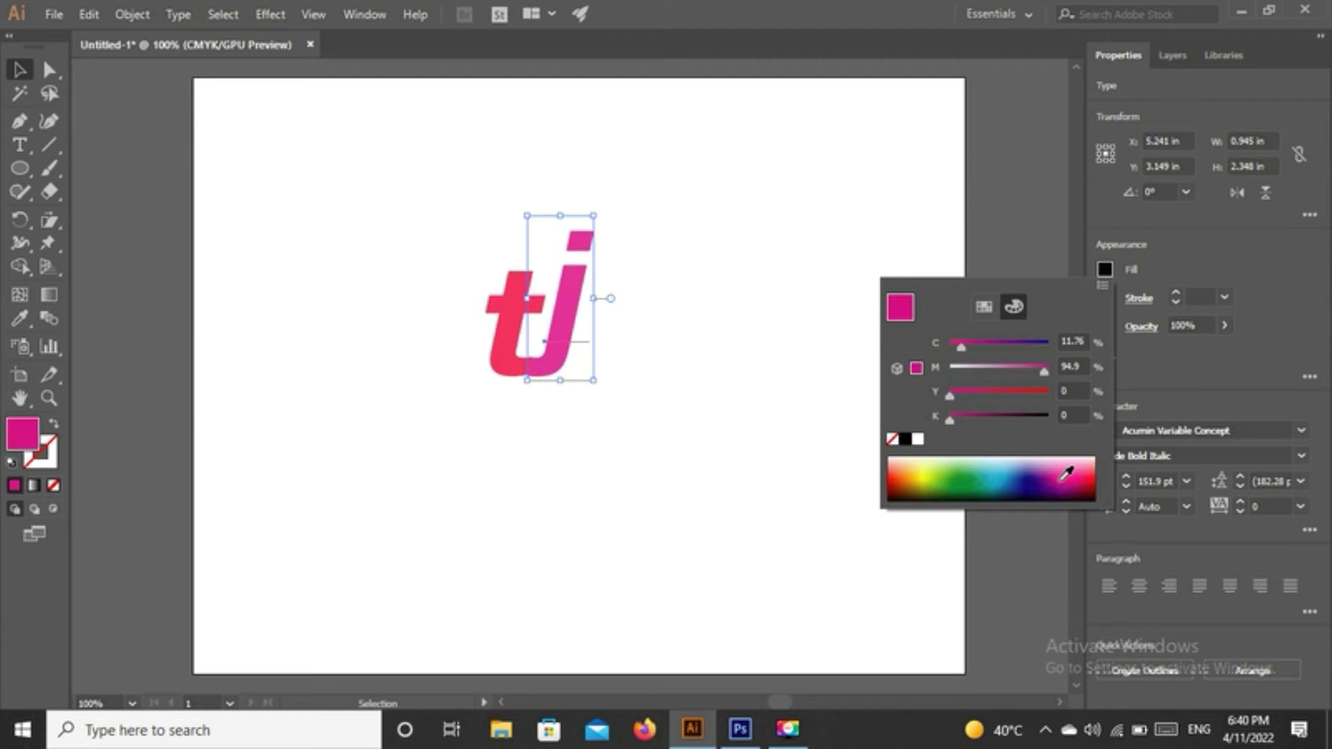
pyautogui.click(1075, 475)
pyautogui.click(1082, 478)
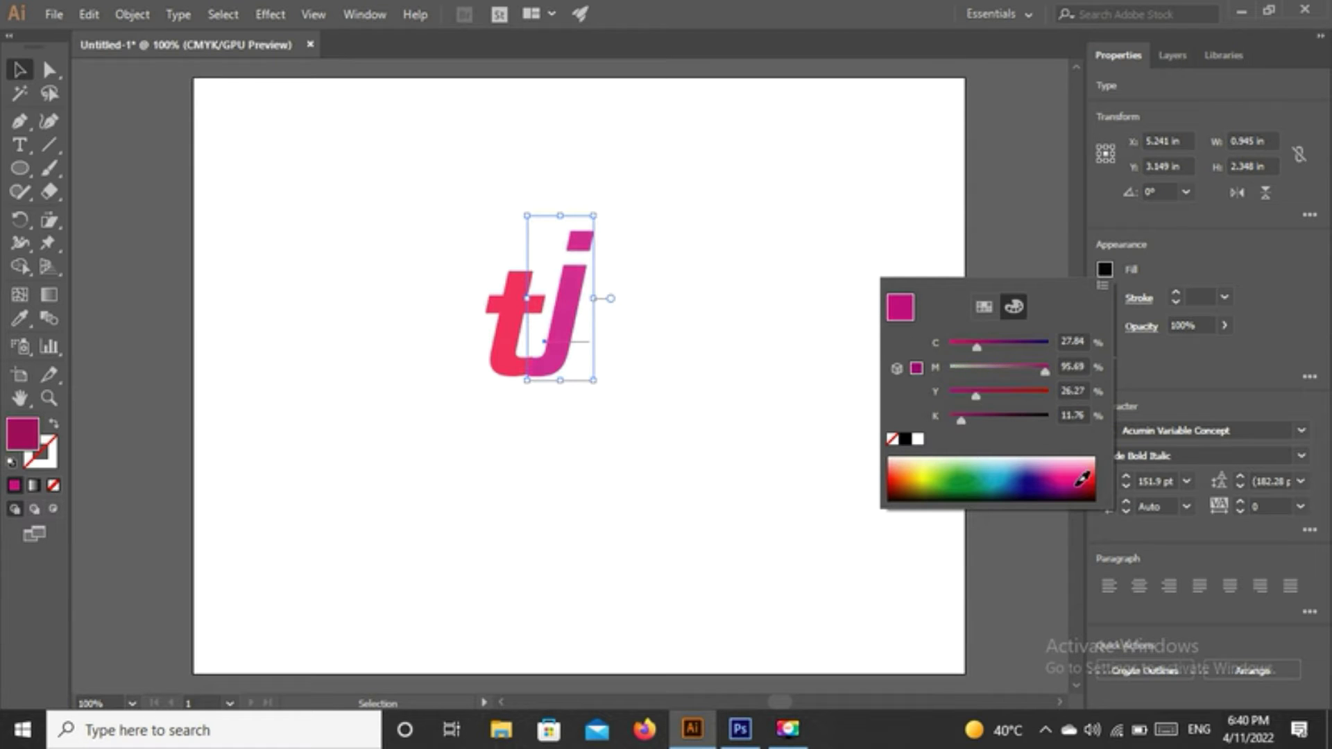
pyautogui.click(1084, 463)
pyautogui.click(1087, 461)
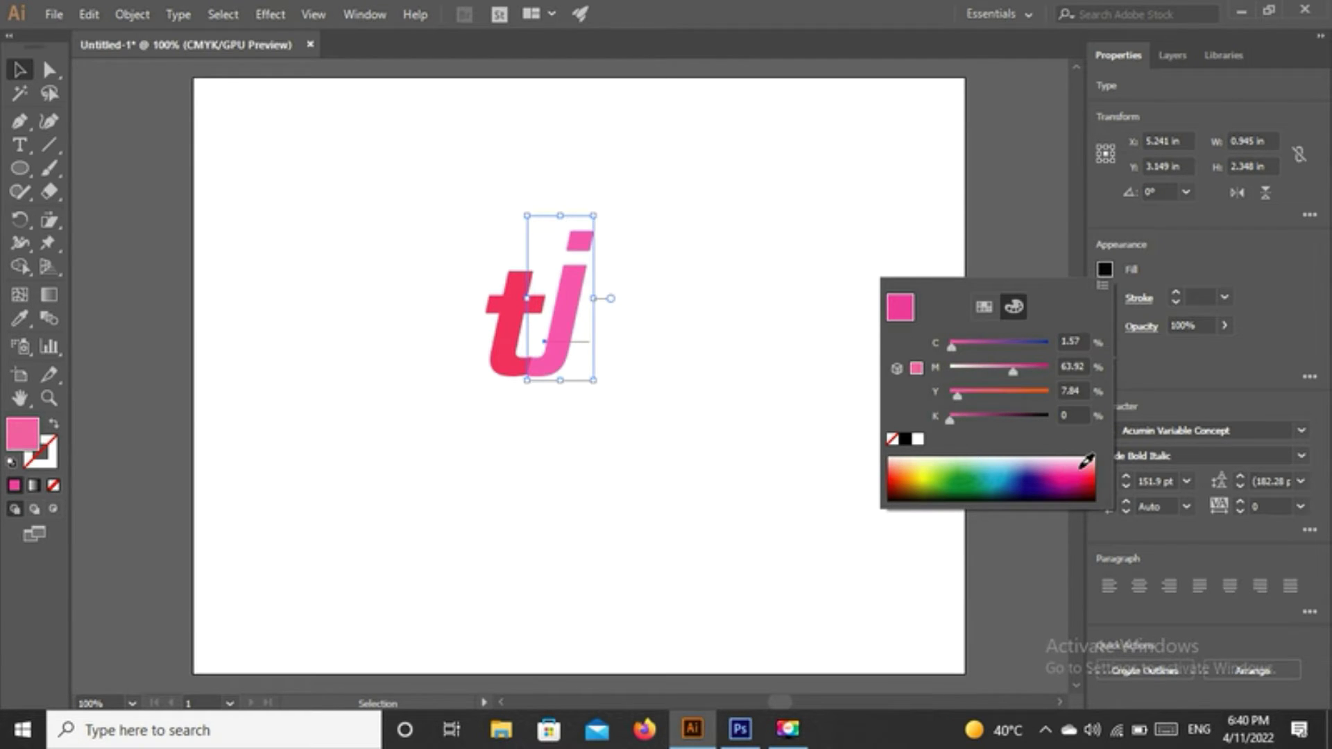
pyautogui.click(1100, 463)
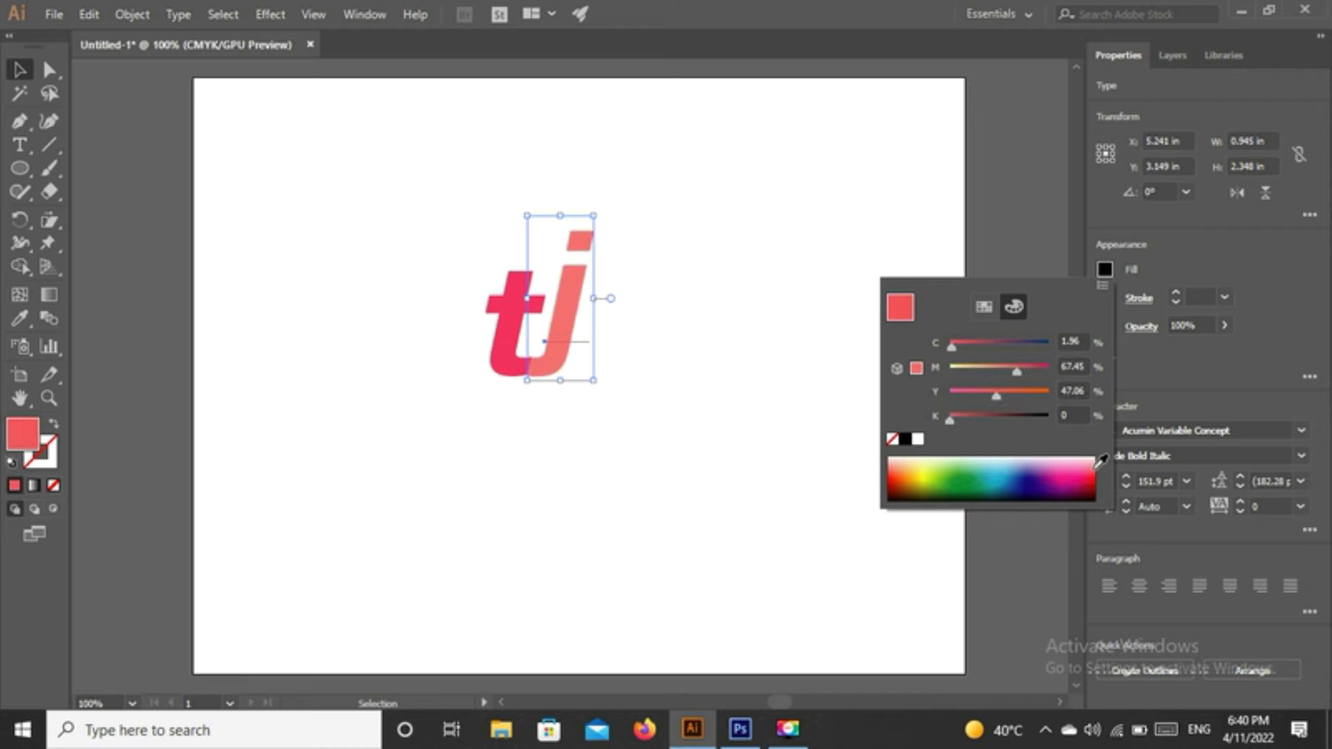
pyautogui.click(1099, 463)
pyautogui.click(1094, 464)
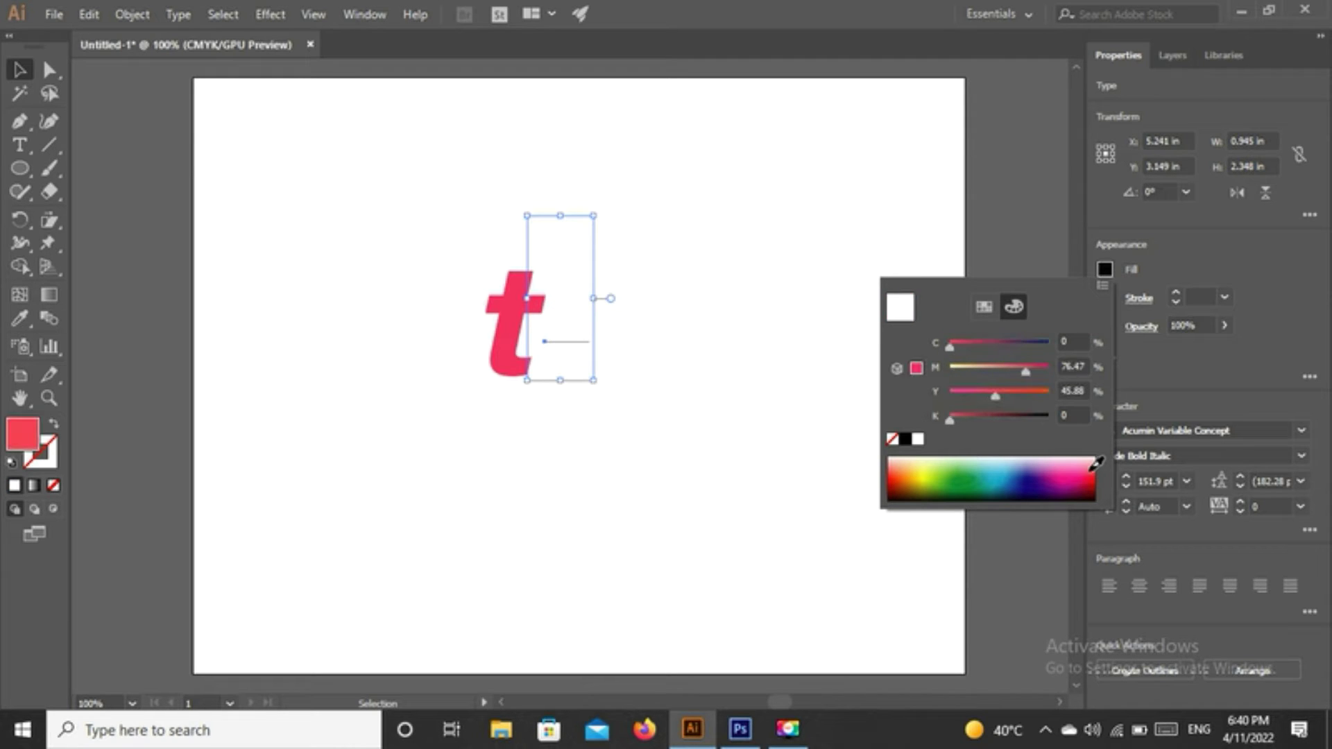
pyautogui.click(1084, 471)
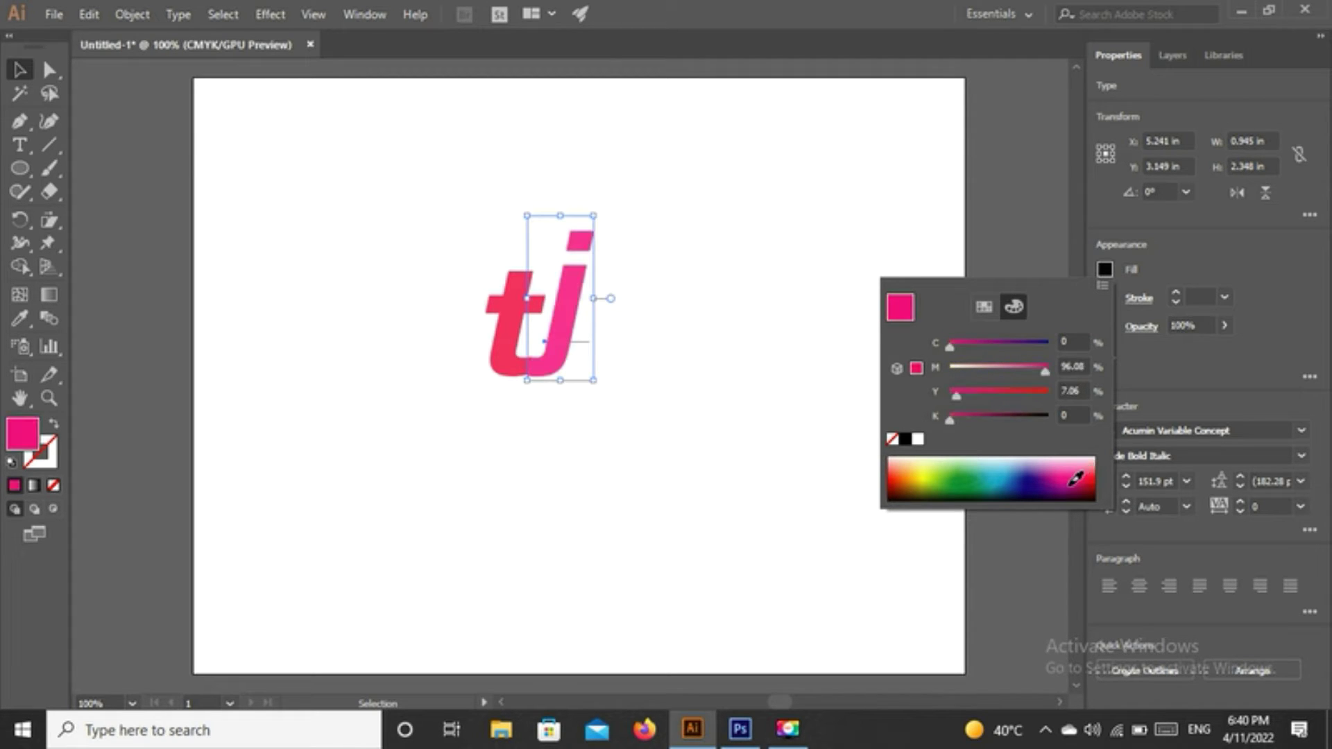
pyautogui.click(1071, 483)
pyautogui.click(680, 413)
pyautogui.click(679, 413)
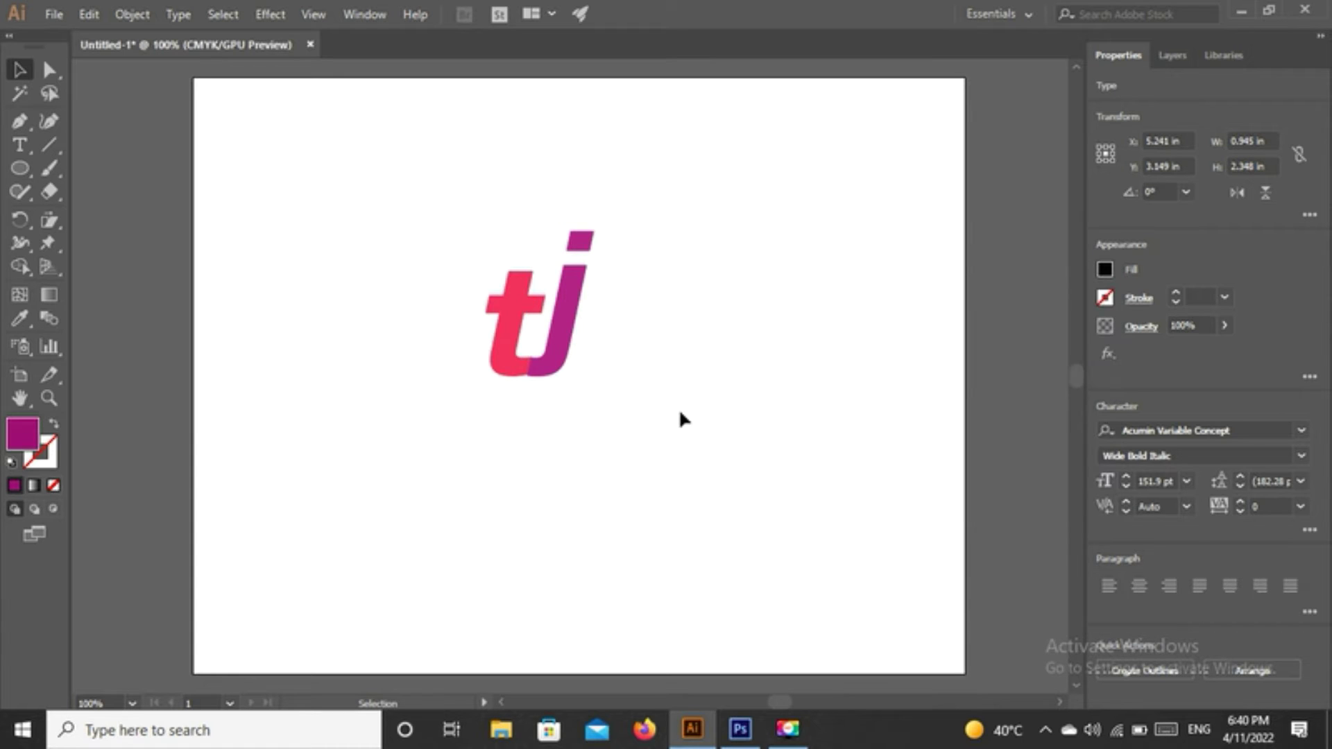
# Add the text "The Joint Union" below the tj lettermark
pyautogui.click(23, 145)
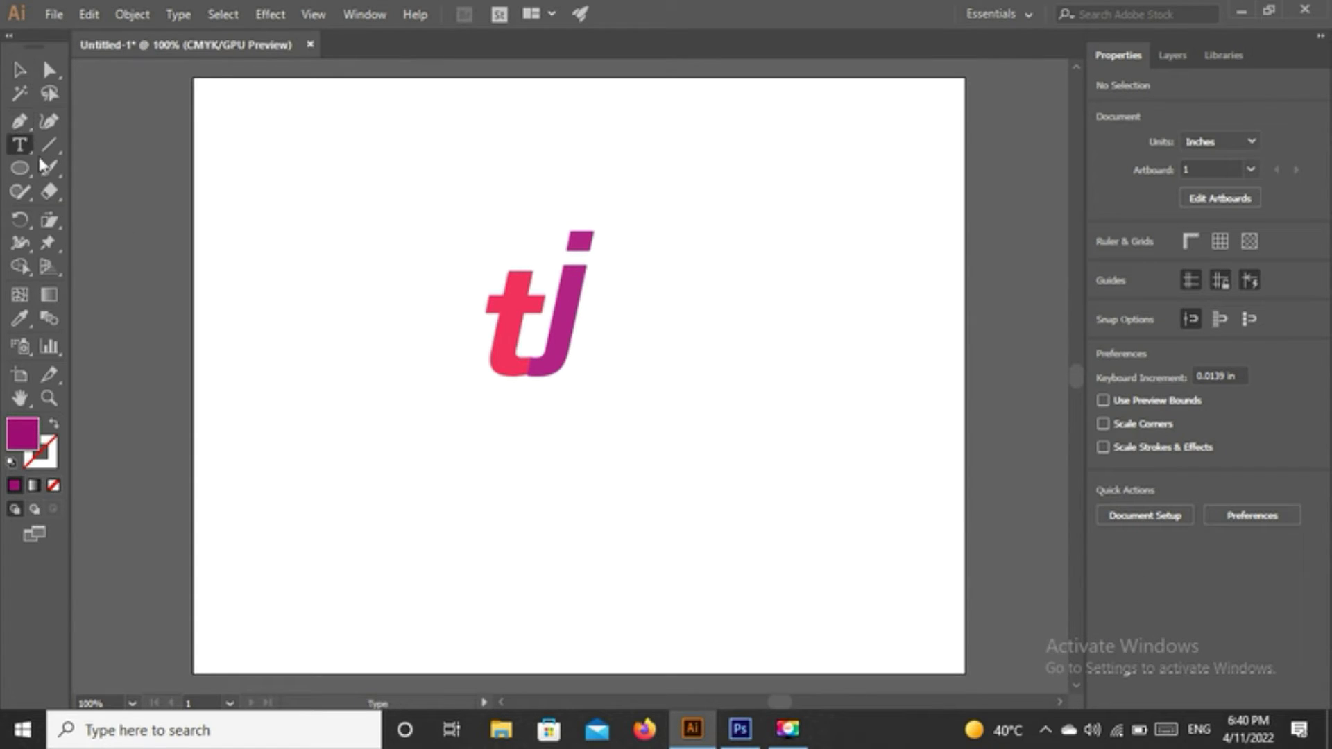
pyautogui.click(449, 462)
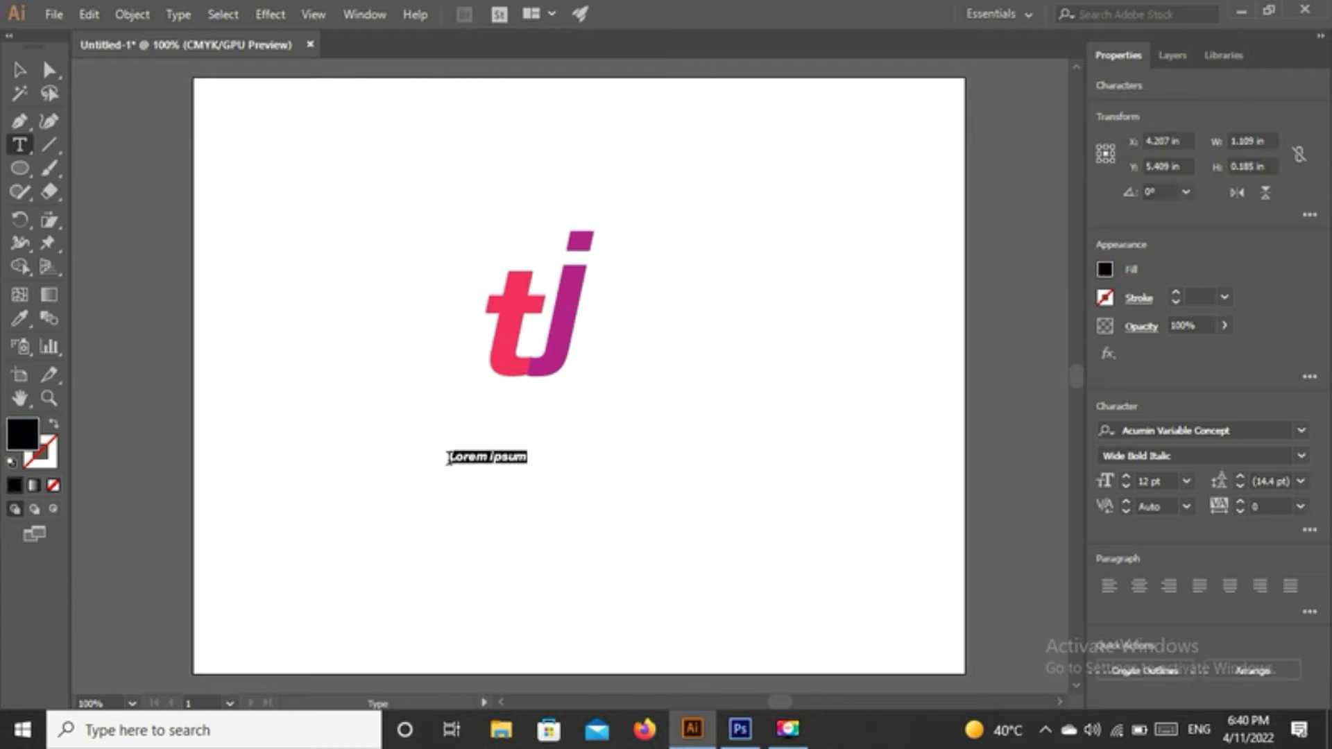
pyautogui.press('BackSpace')
pyautogui.write('t Union')
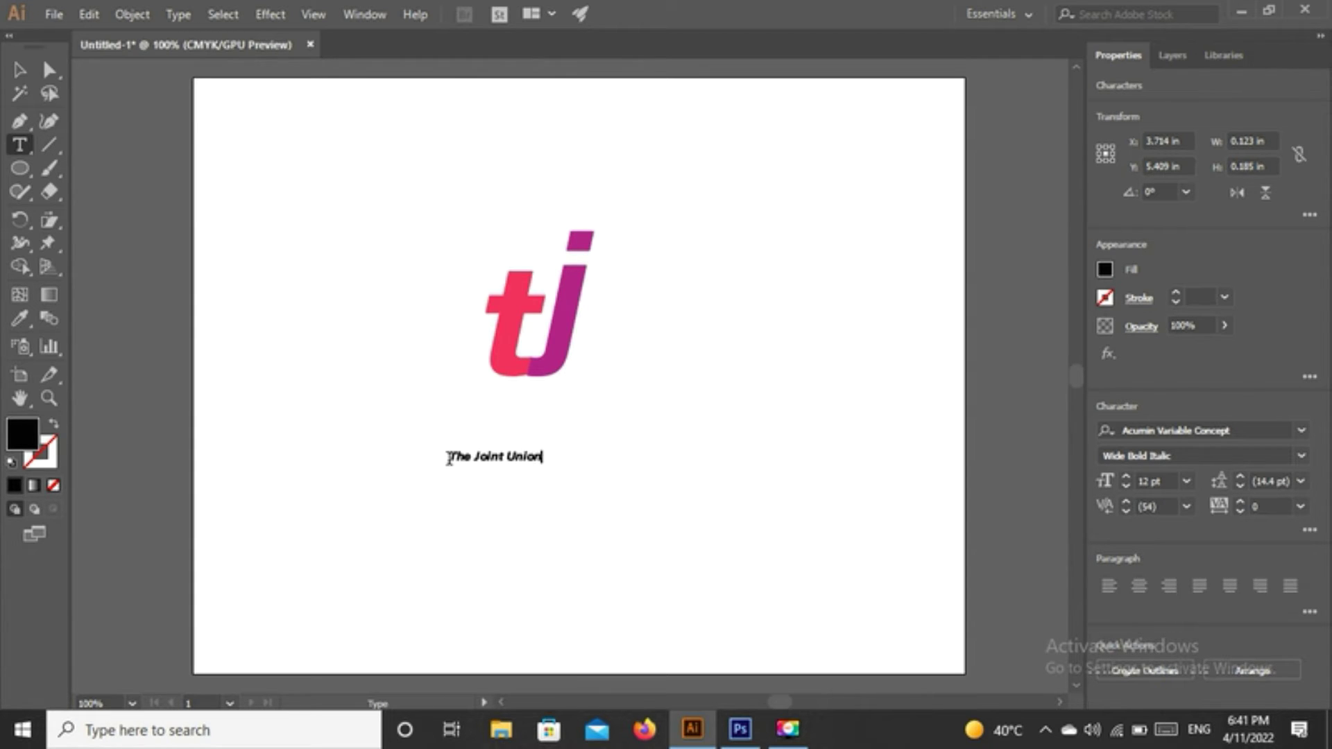
pyautogui.press('Escape')
# Enlarge the "The Joint Union" text to about 22.5 pt and position it closely beneath the tj lettermark
pyautogui.click(458, 458)
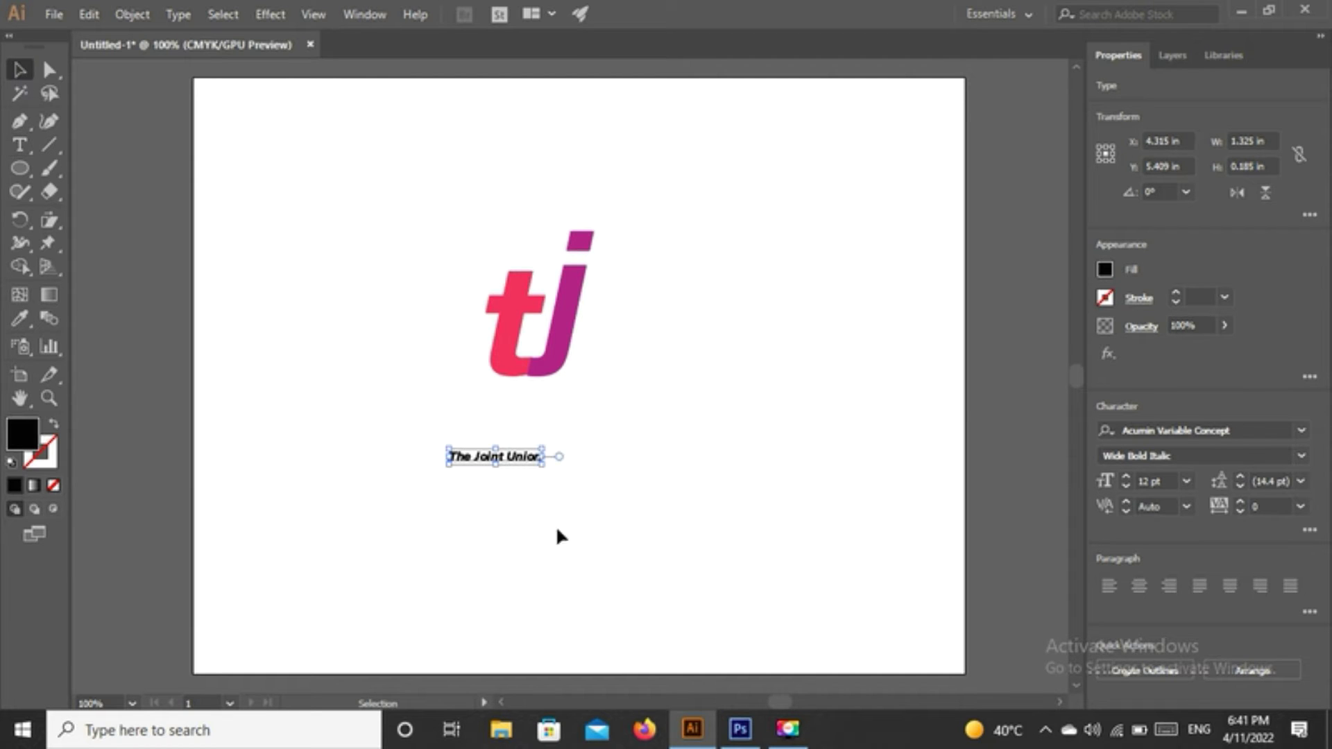
pyautogui.moveTo(549, 472); pyautogui.dragTo(622, 507)
pyautogui.moveTo(556, 461); pyautogui.dragTo(549, 419)
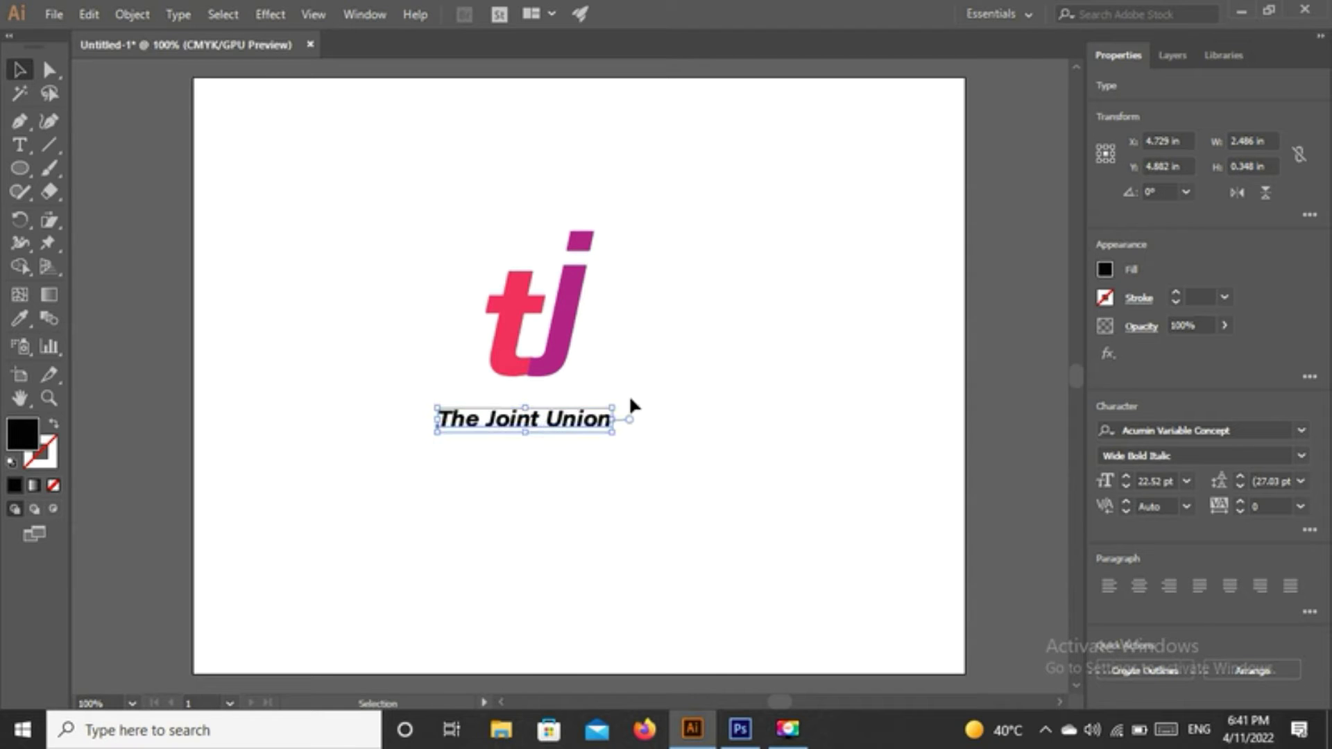
pyautogui.press('Up')
pyautogui.press('Up')
pyautogui.press('Up')
pyautogui.press('Up')
pyautogui.press('Up')
pyautogui.press('Up')
pyautogui.press('Up')
pyautogui.press('Up')
pyautogui.press('Up')
pyautogui.press('Up')
pyautogui.press('Up')
pyautogui.press('Up')
pyautogui.press('Up')
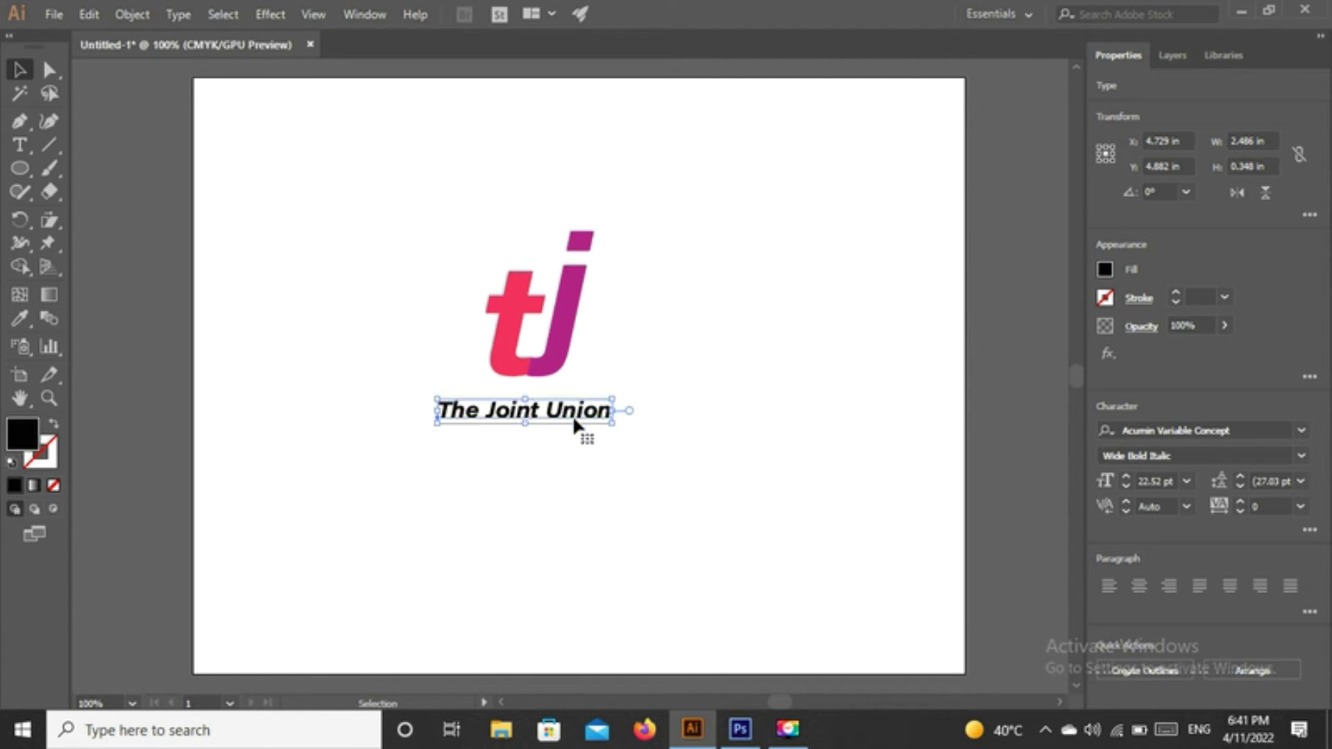
# Recolour the "The Joint Union" text, trying olive, yellow, cyan, blue and white before settling on orange of about C 15, M 69, Y 98, K 3
pyautogui.click(1105, 268)
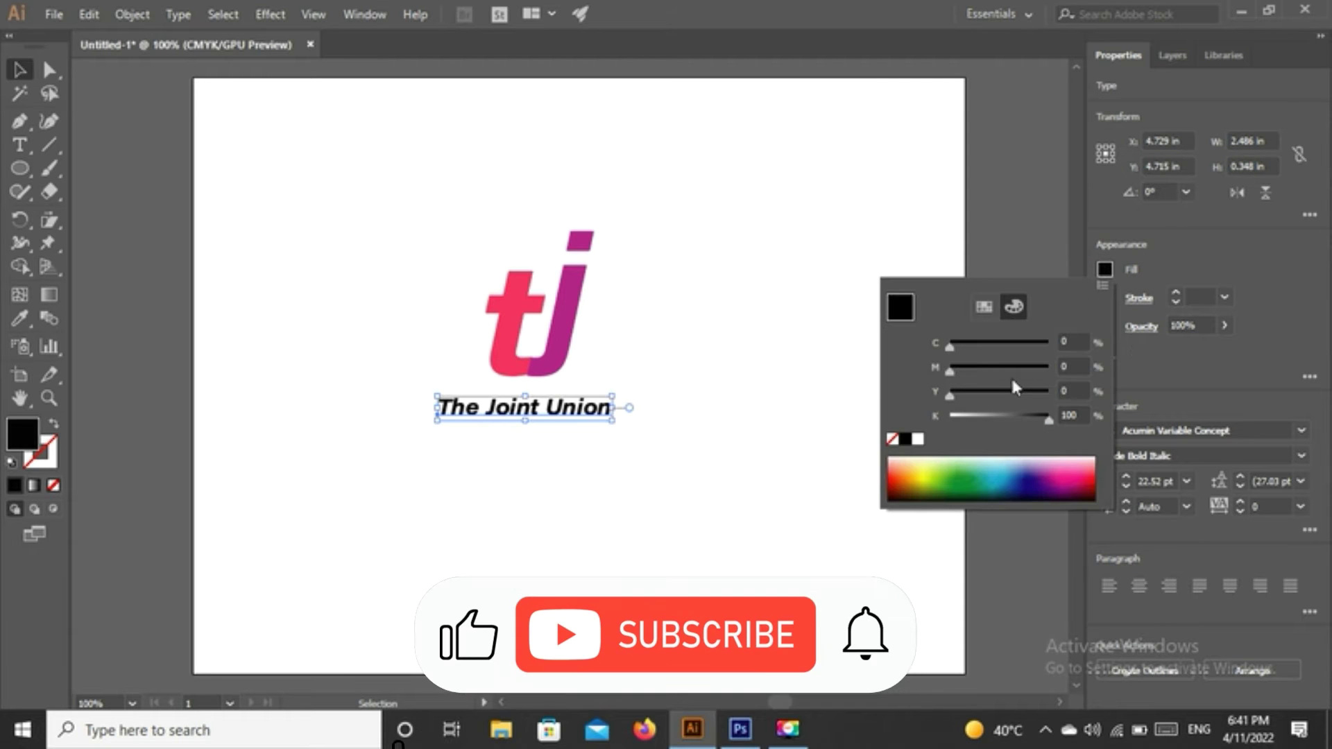
pyautogui.click(951, 466)
pyautogui.click(926, 481)
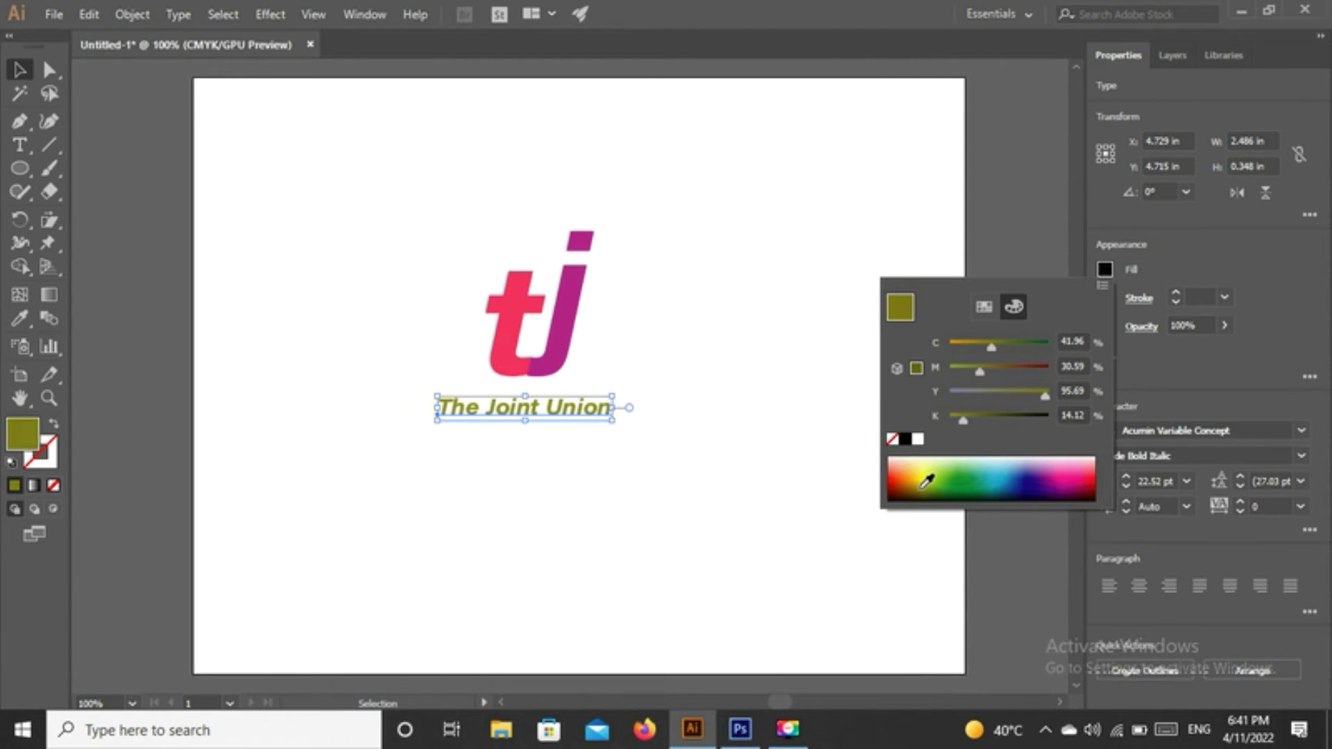
pyautogui.click(924, 470)
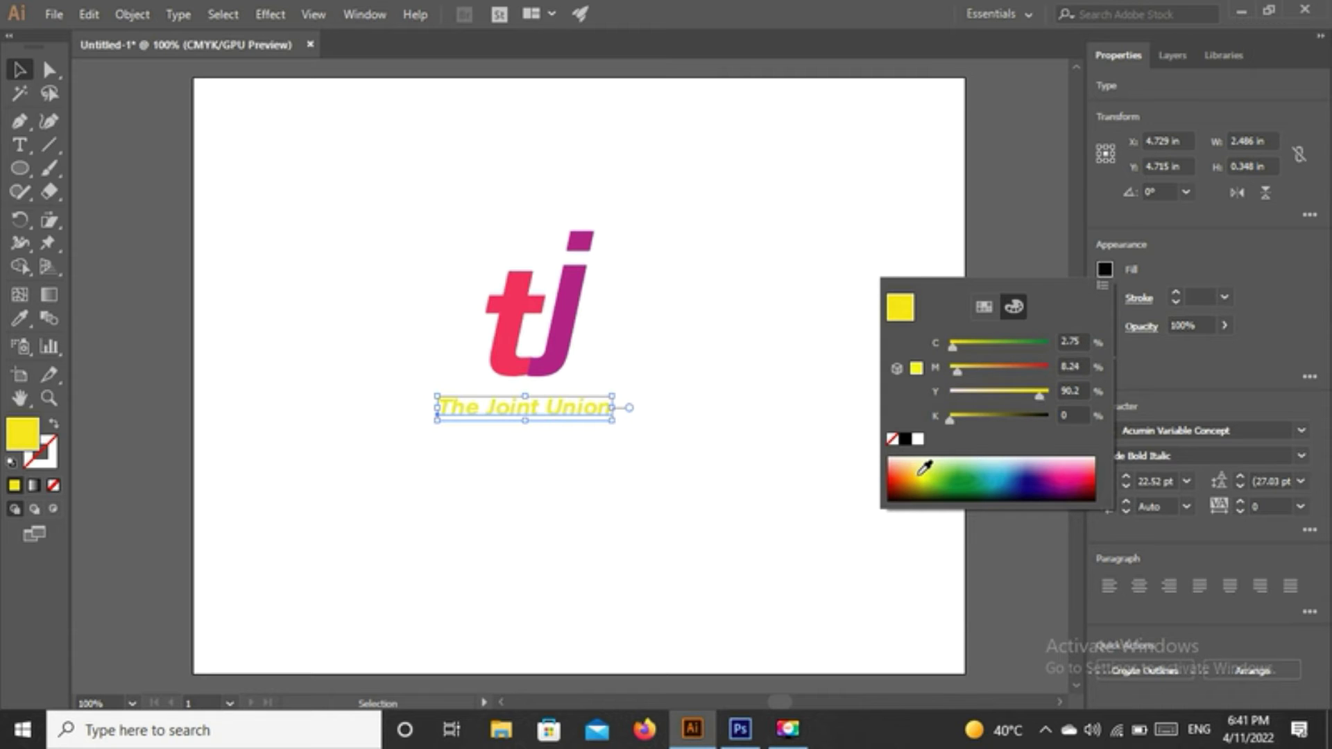
pyautogui.click(915, 464)
pyautogui.click(931, 467)
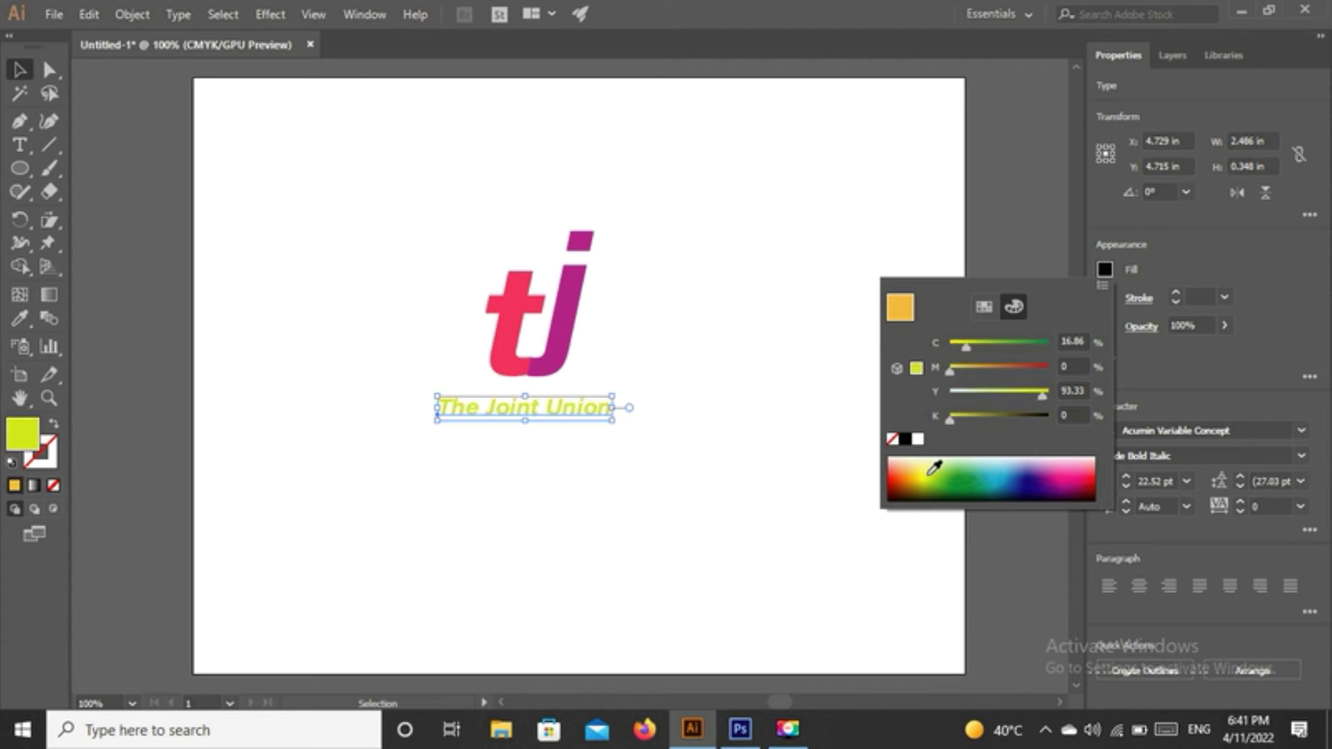
pyautogui.click(980, 468)
pyautogui.click(996, 469)
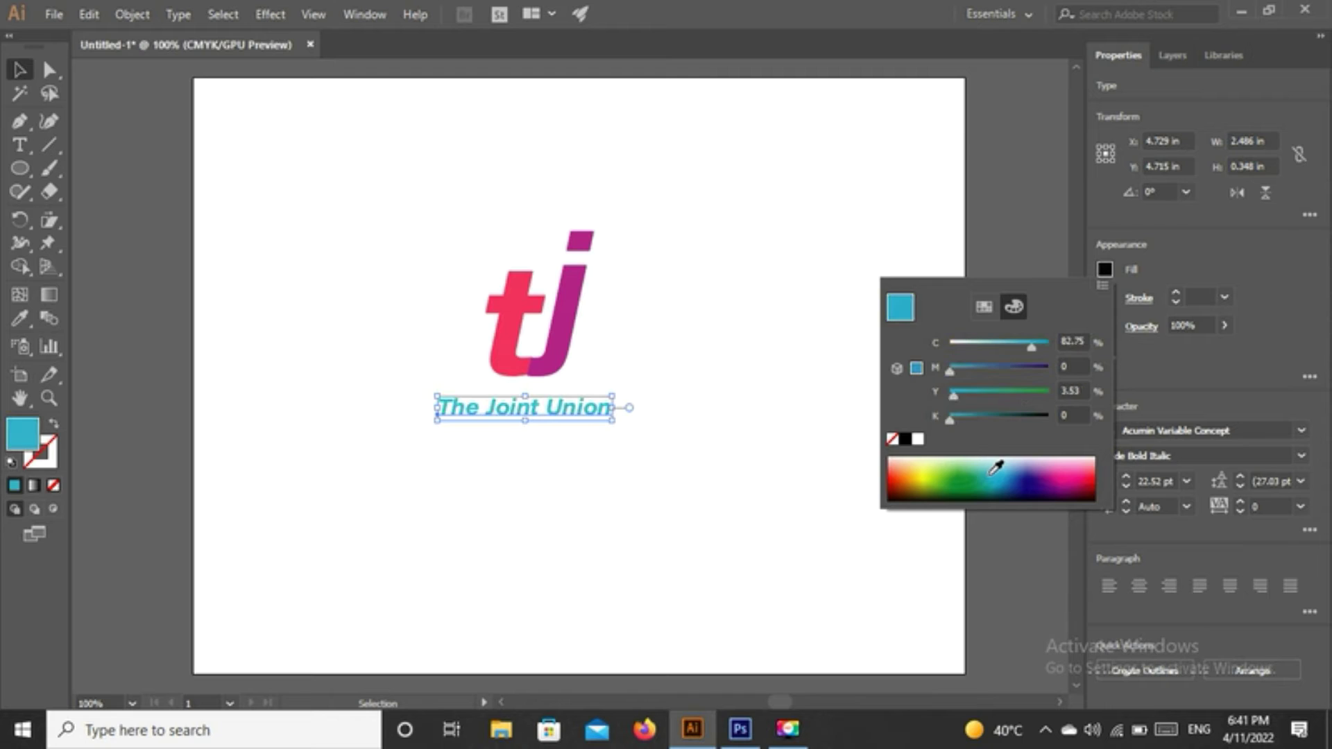
pyautogui.click(1015, 468)
pyautogui.click(1027, 466)
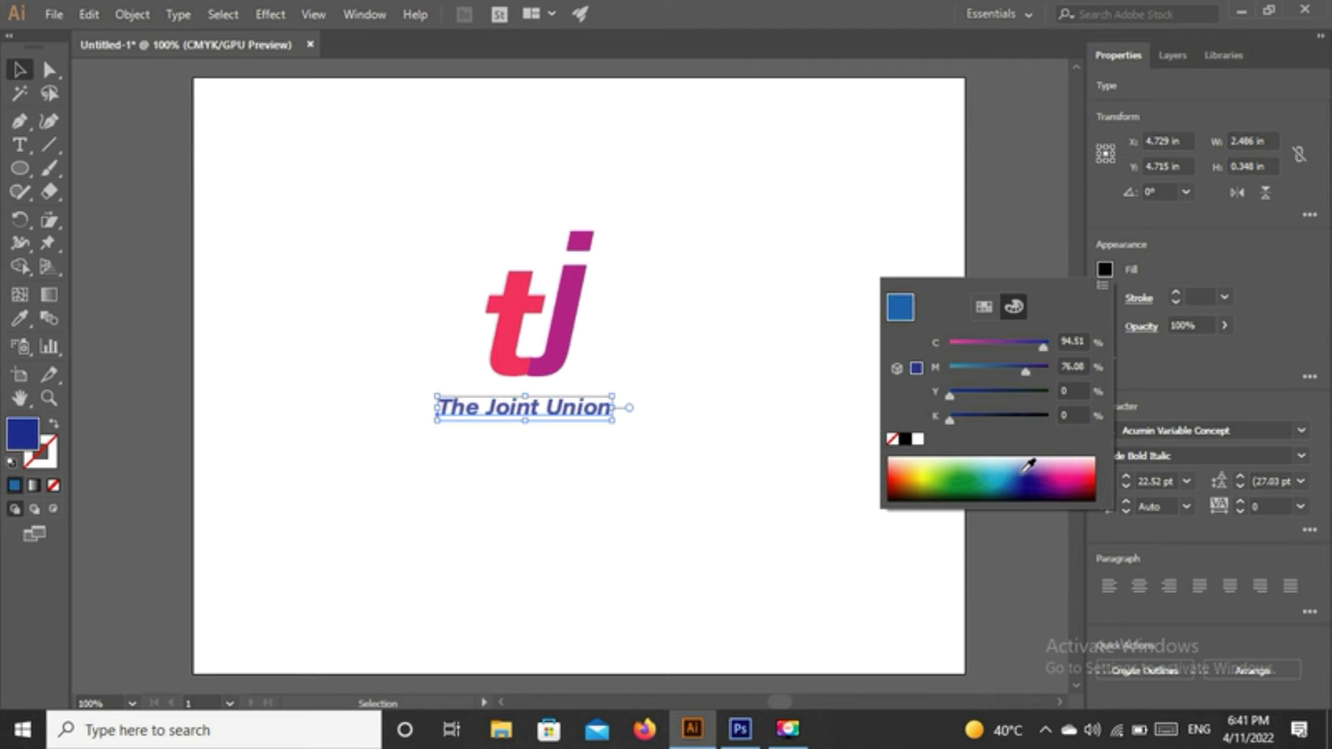
pyautogui.click(1034, 465)
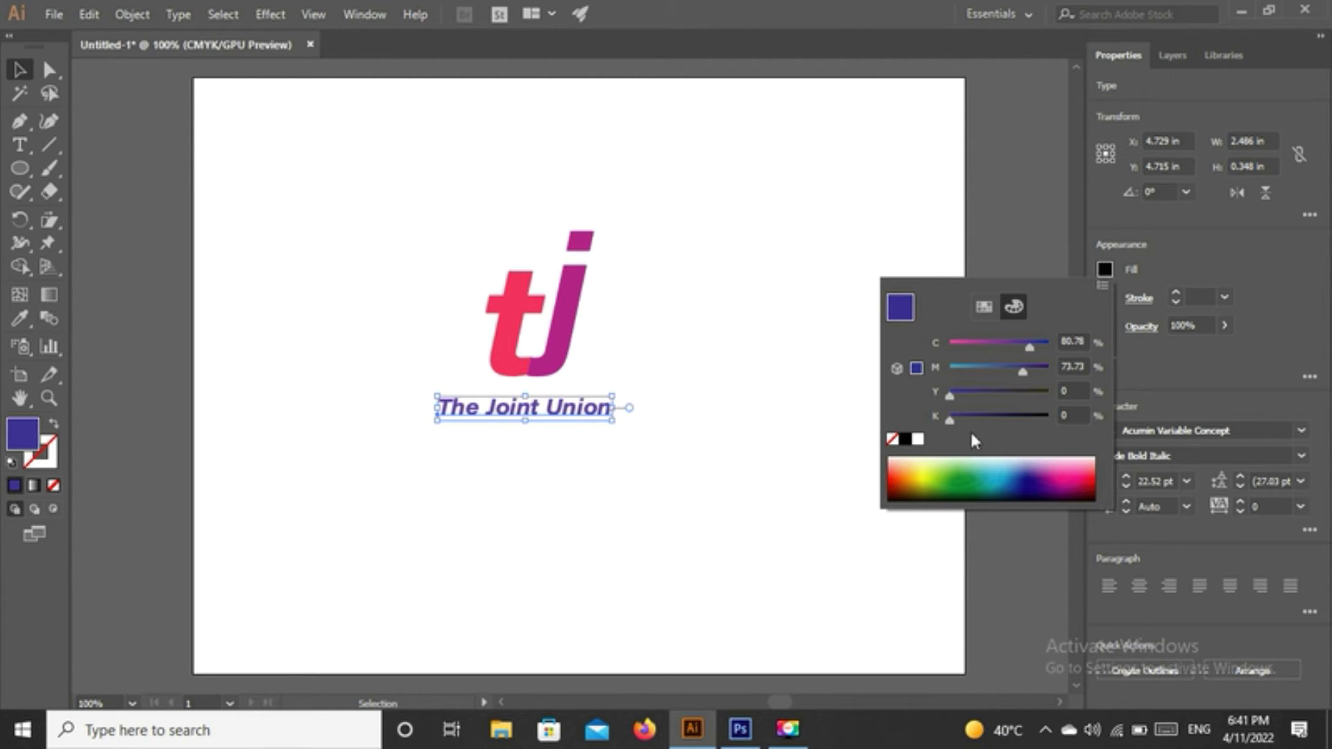
pyautogui.click(919, 441)
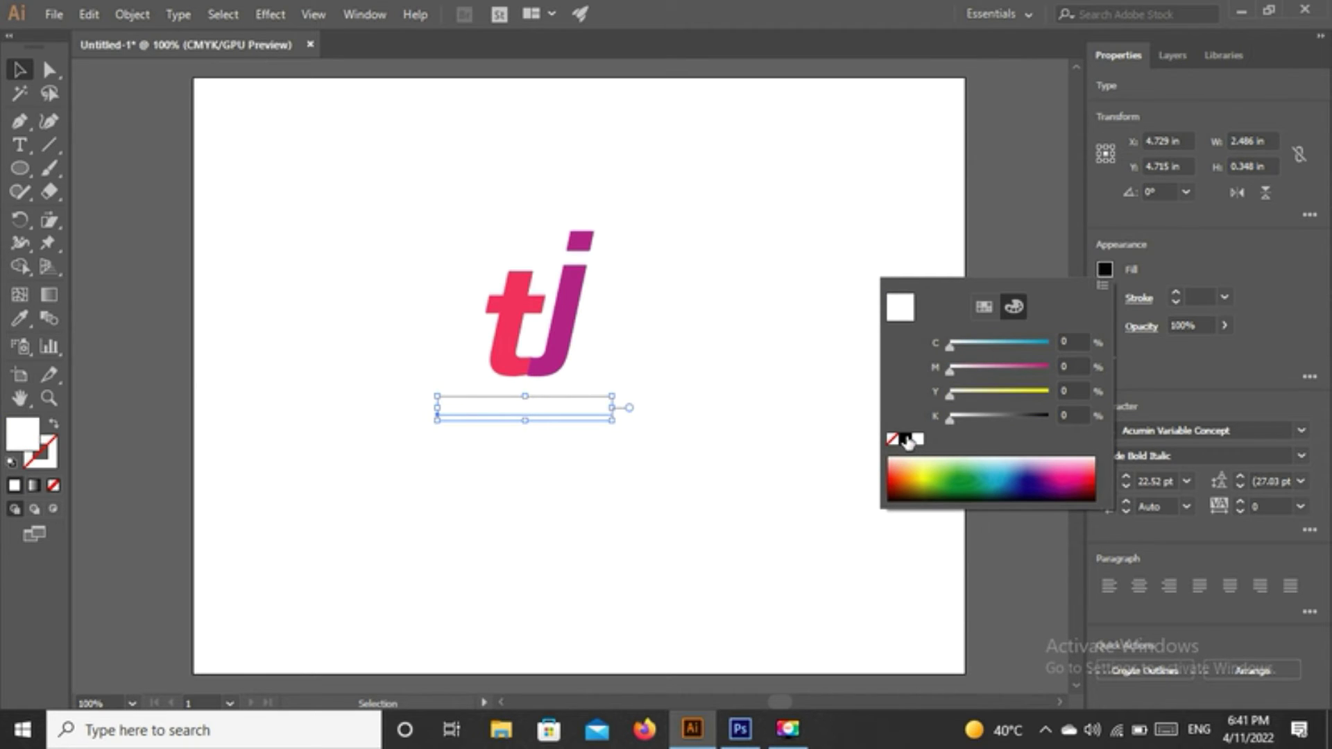
pyautogui.click(901, 479)
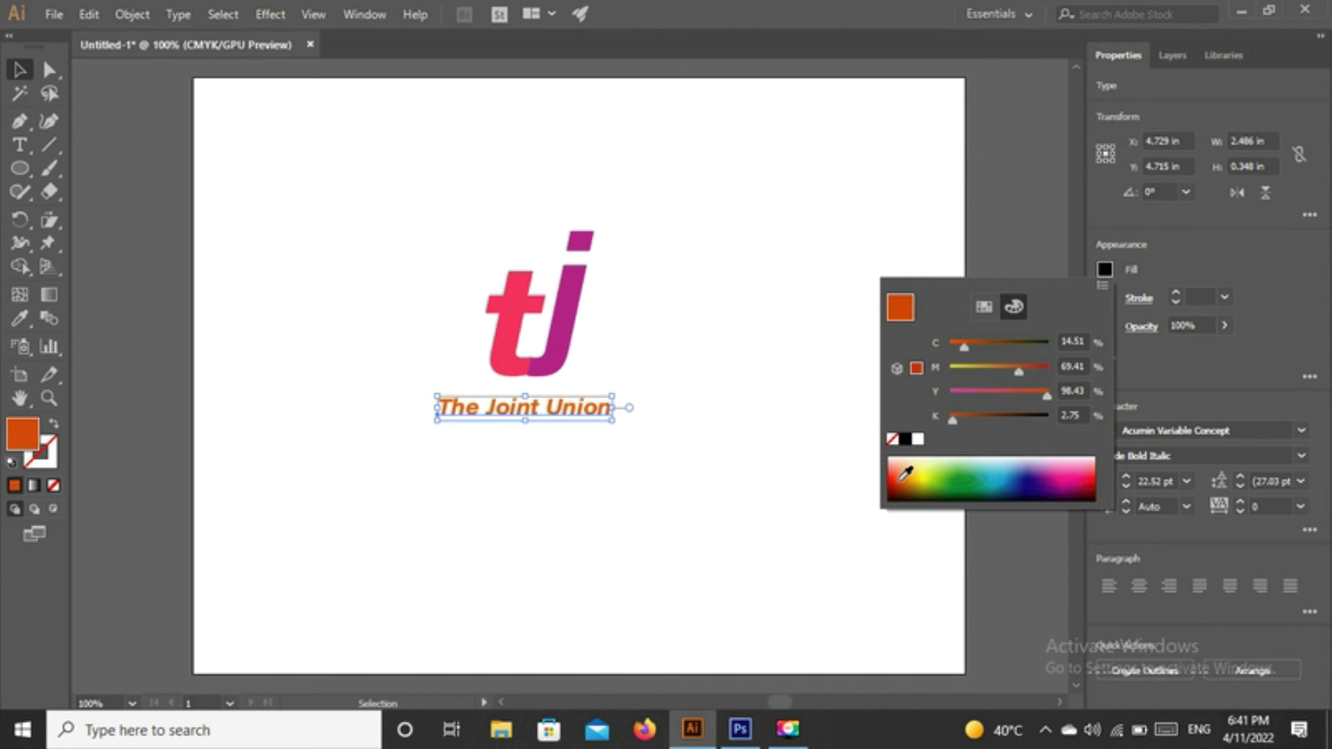
pyautogui.click(385, 182)
pyautogui.click(385, 181)
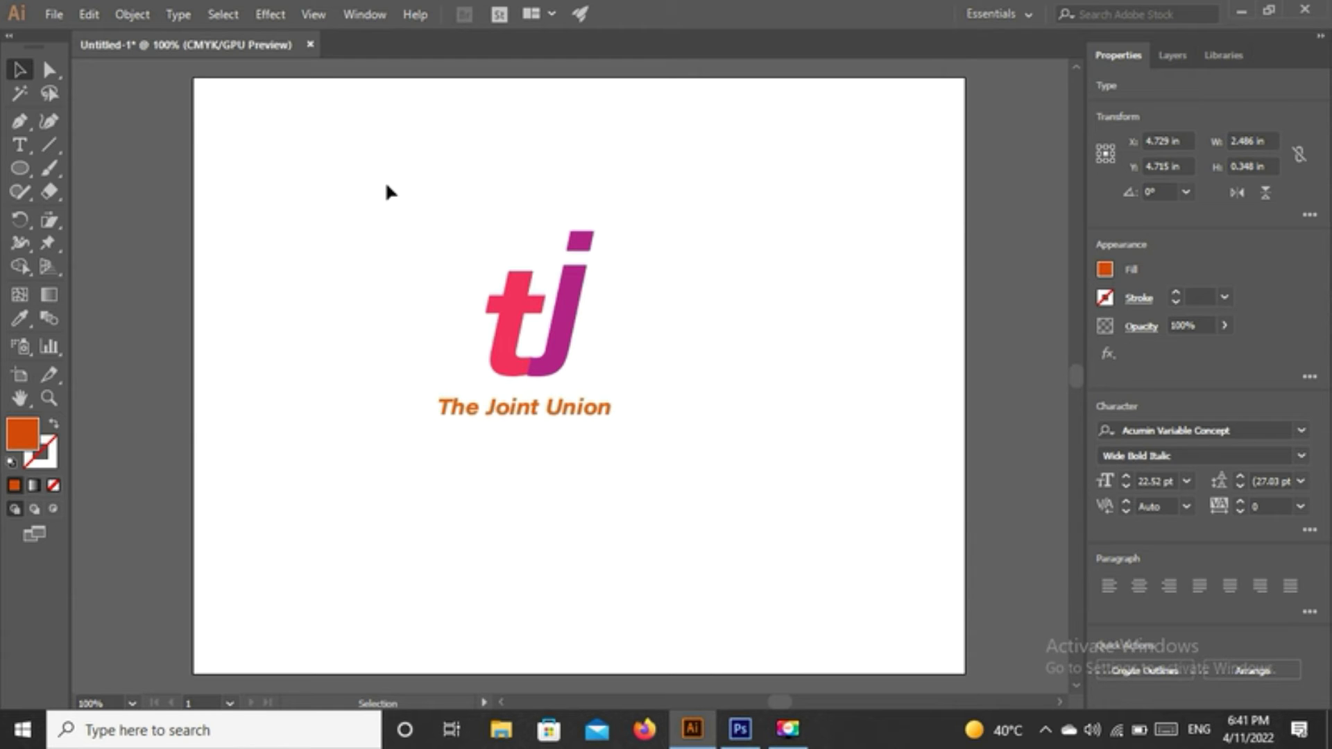
# Group the tj letters and the "The Joint Union" text into one object
pyautogui.moveTo(231, 122); pyautogui.dragTo(873, 616)
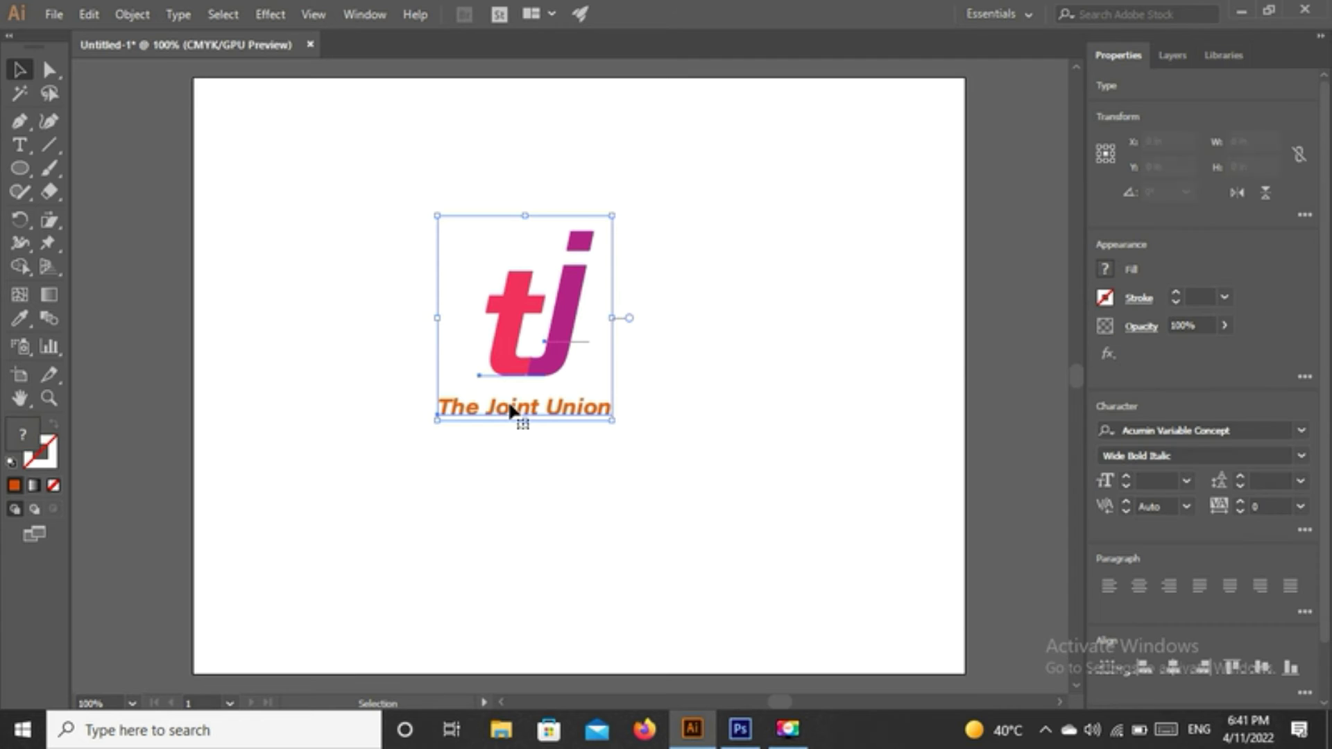
pyautogui.rightClick(510, 410)
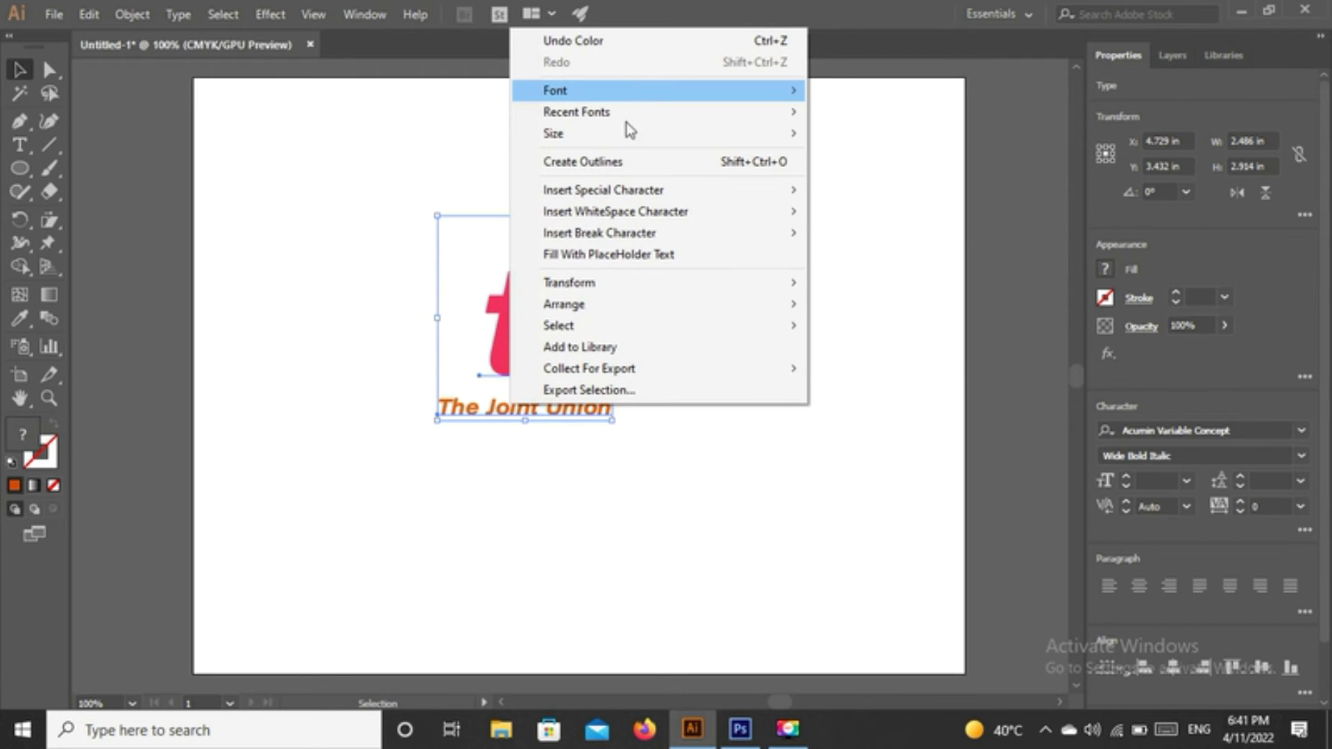
pyautogui.click(419, 331)
pyautogui.click(419, 331)
pyautogui.moveTo(383, 191); pyautogui.dragTo(732, 515)
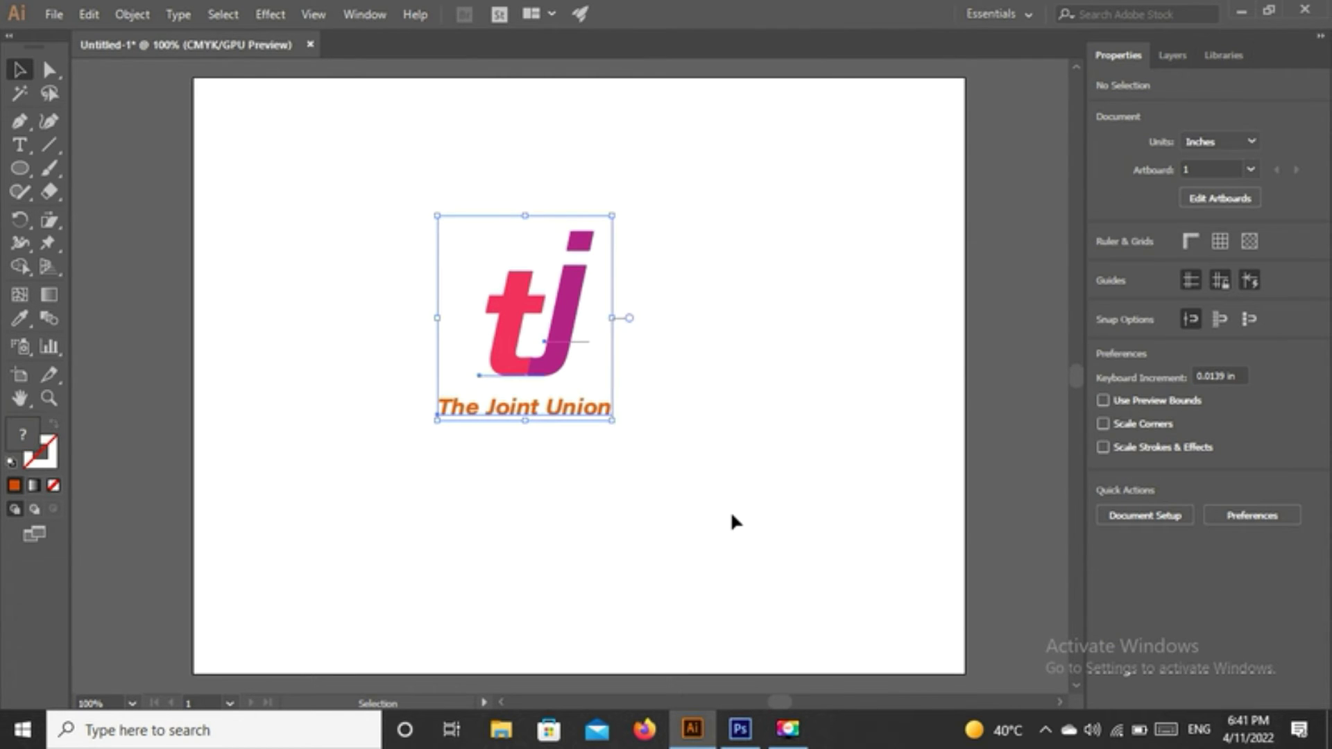
pyautogui.hotkey('ctrl', 'g')
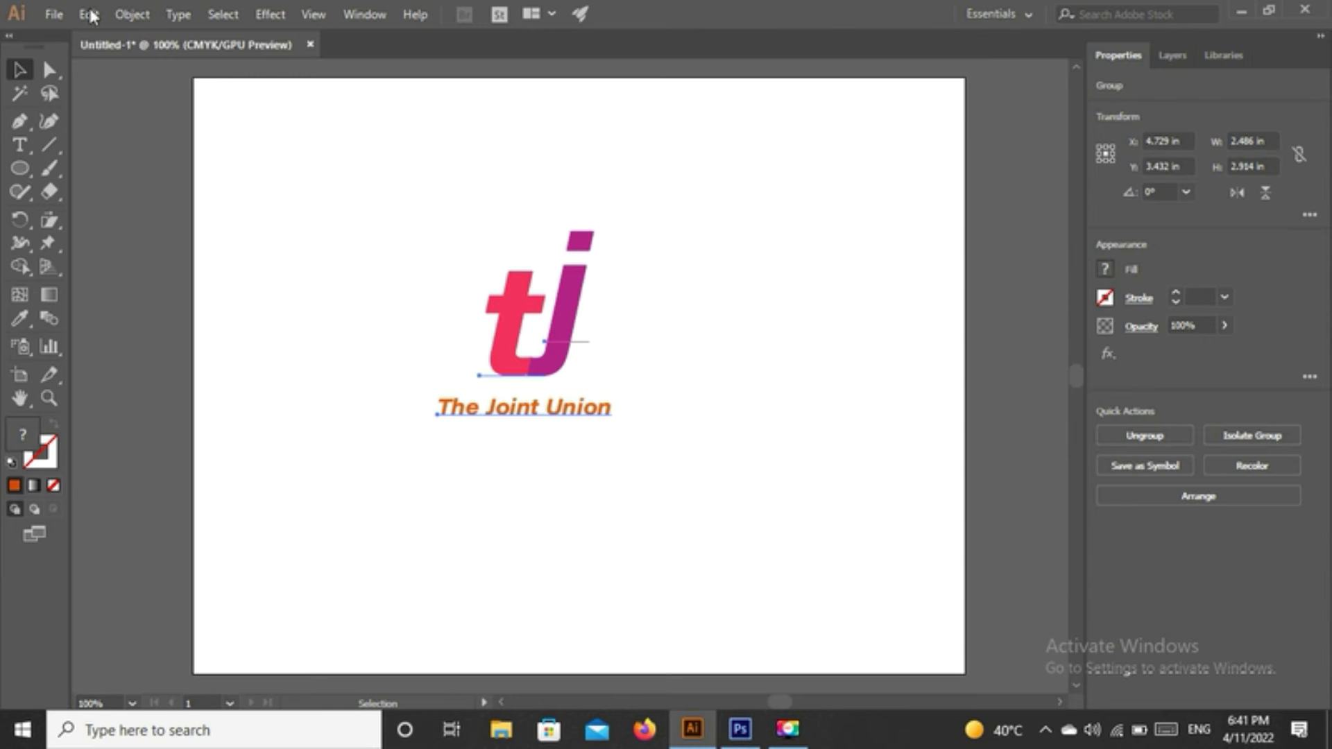
# Export the logo to the Desktop as a PNG named Untitled-1, at Screen (72 ppi) resolution with a transparent background
pyautogui.click(61, 12)
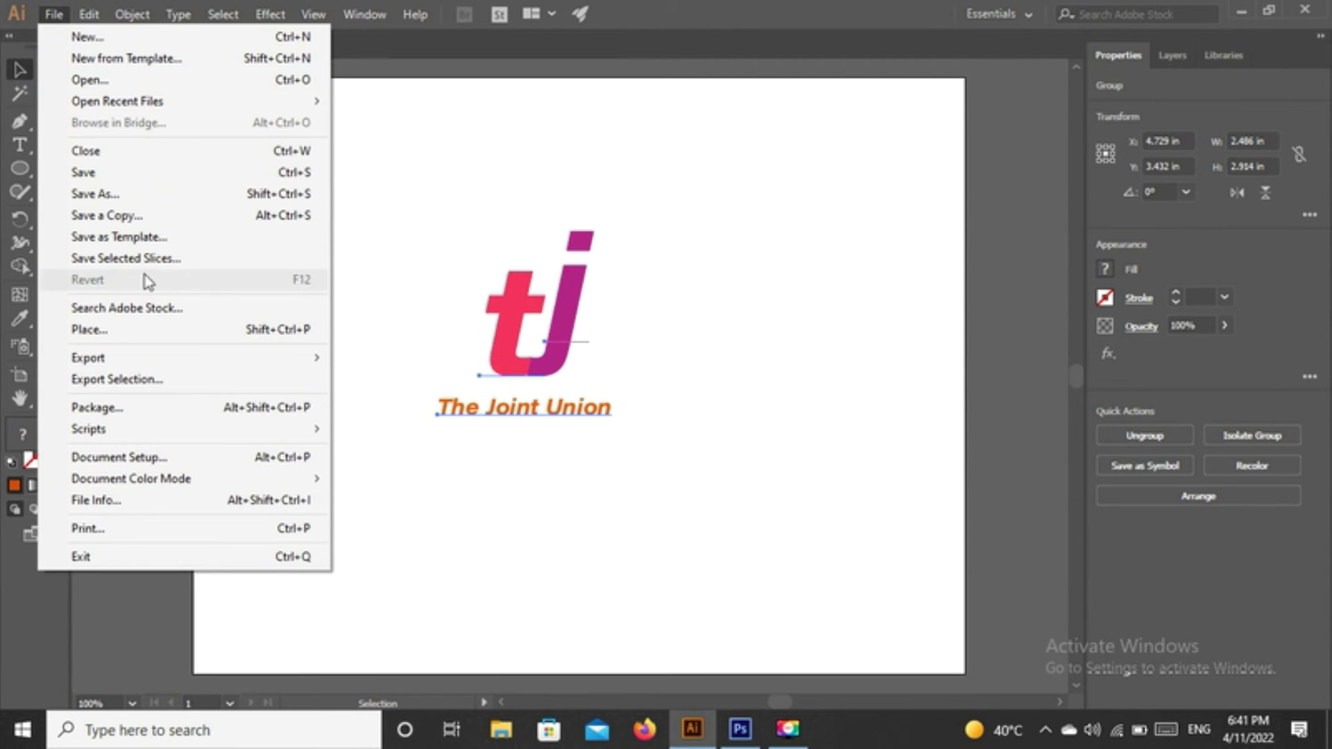
pyautogui.moveTo(271, 363)
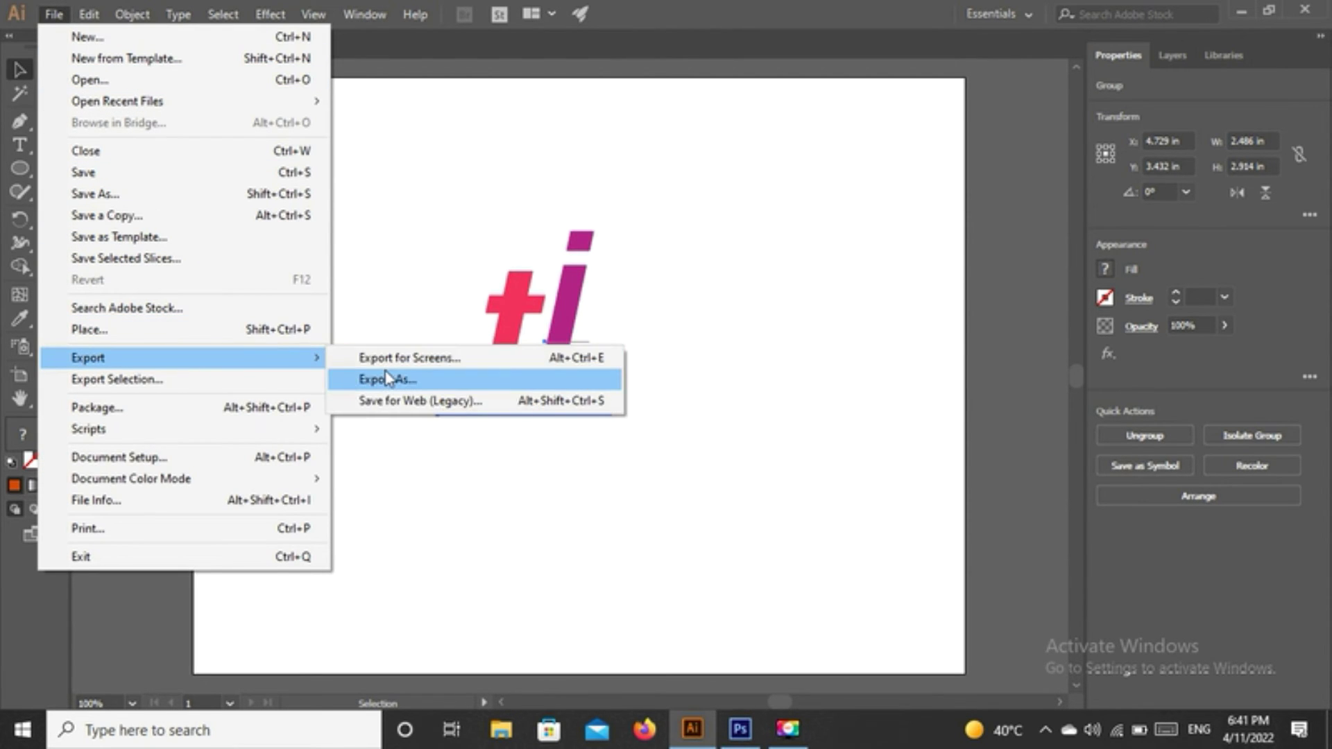
pyautogui.click(386, 379)
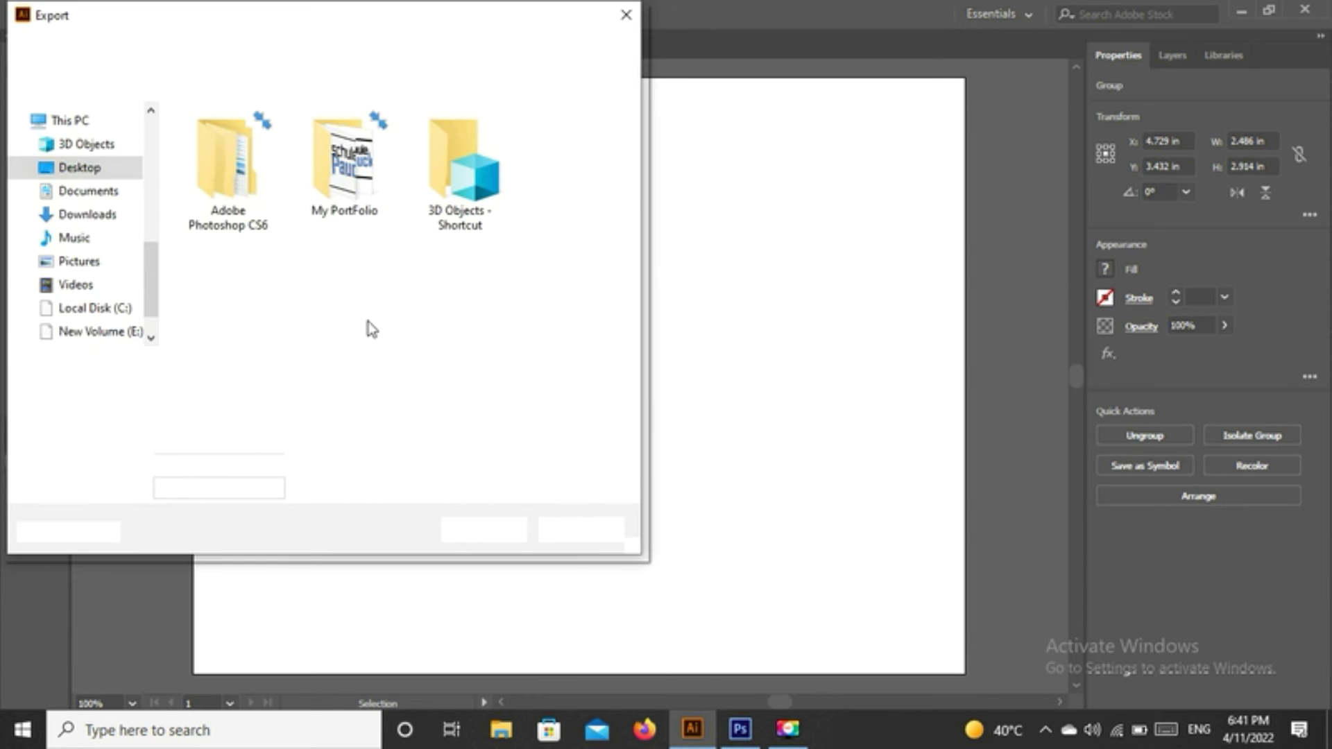
pyautogui.click(234, 398)
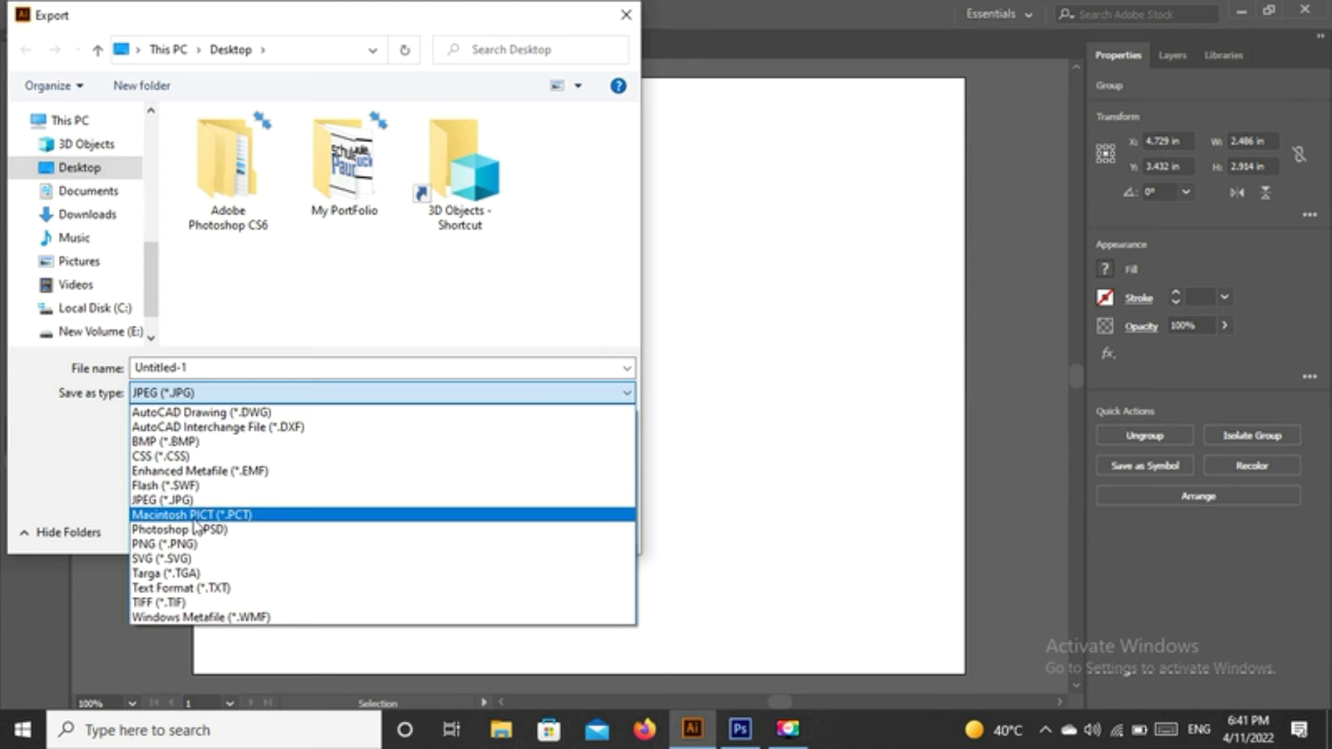
pyautogui.click(198, 545)
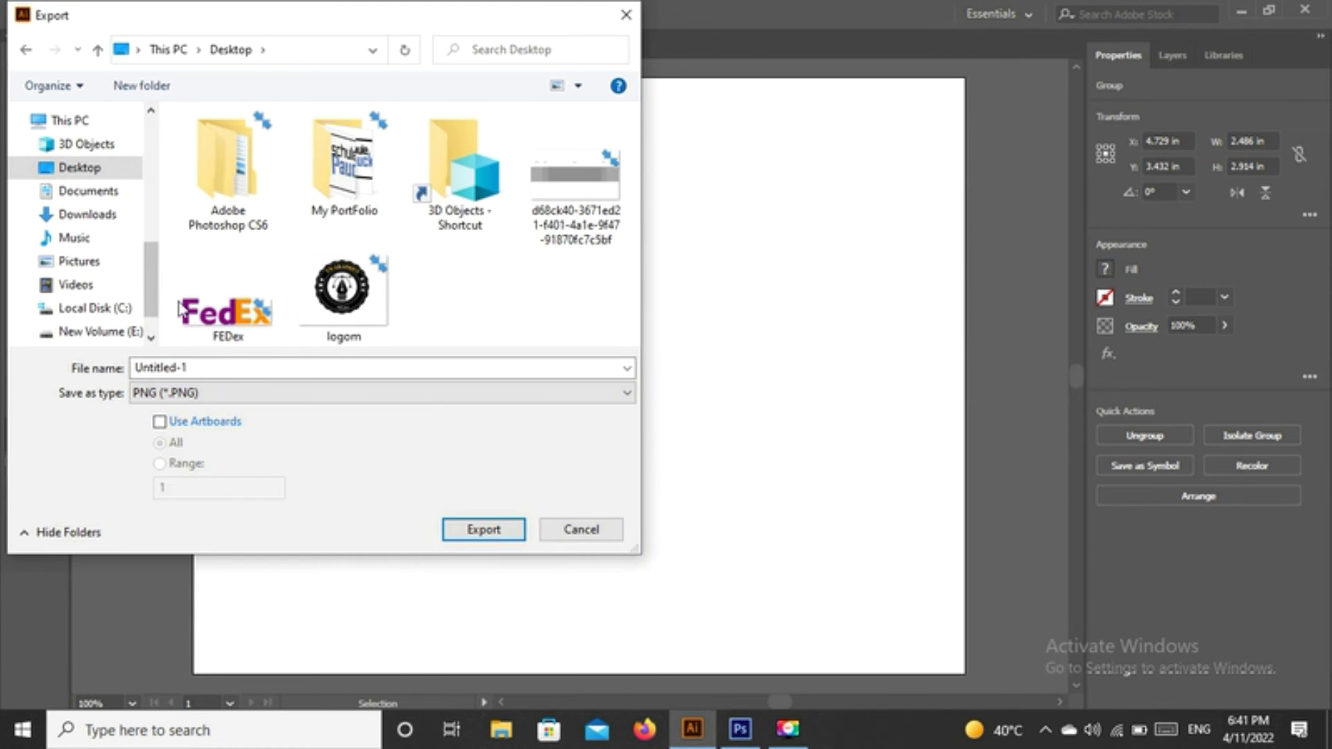
pyautogui.click(505, 534)
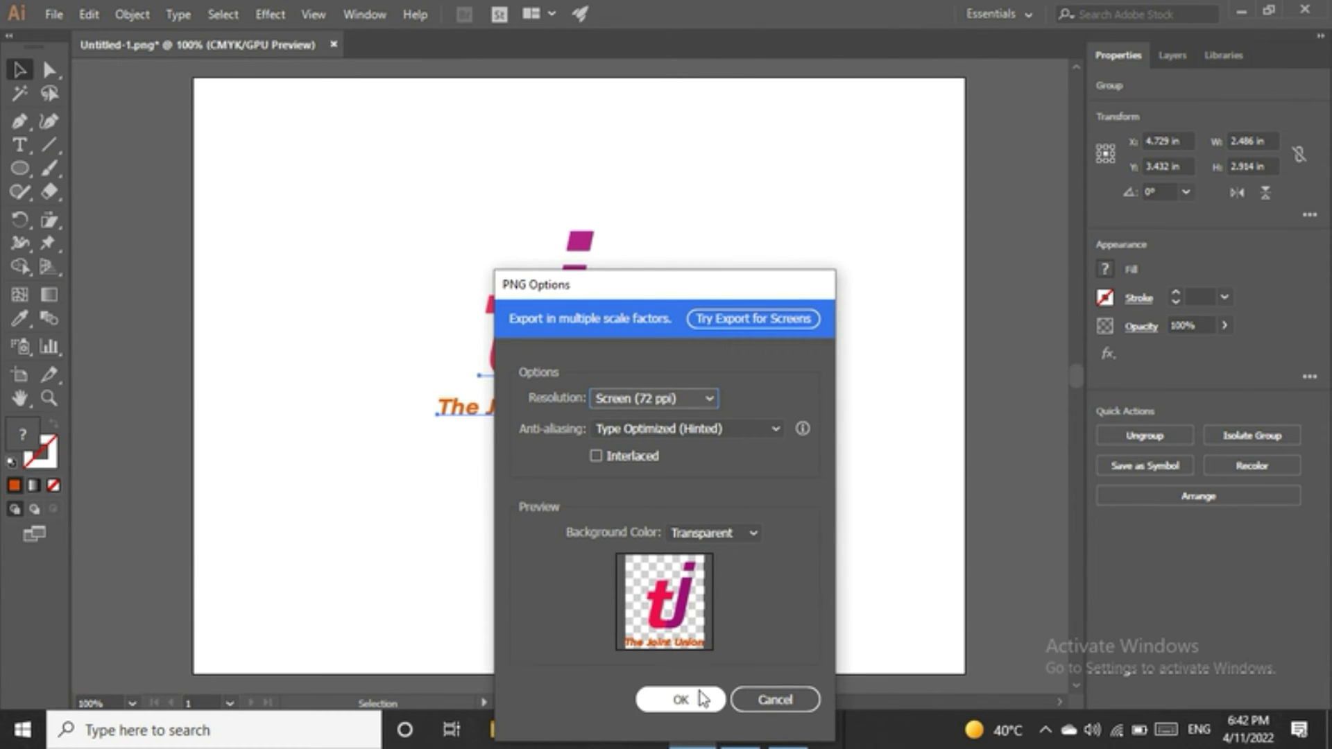
pyautogui.click(699, 690)
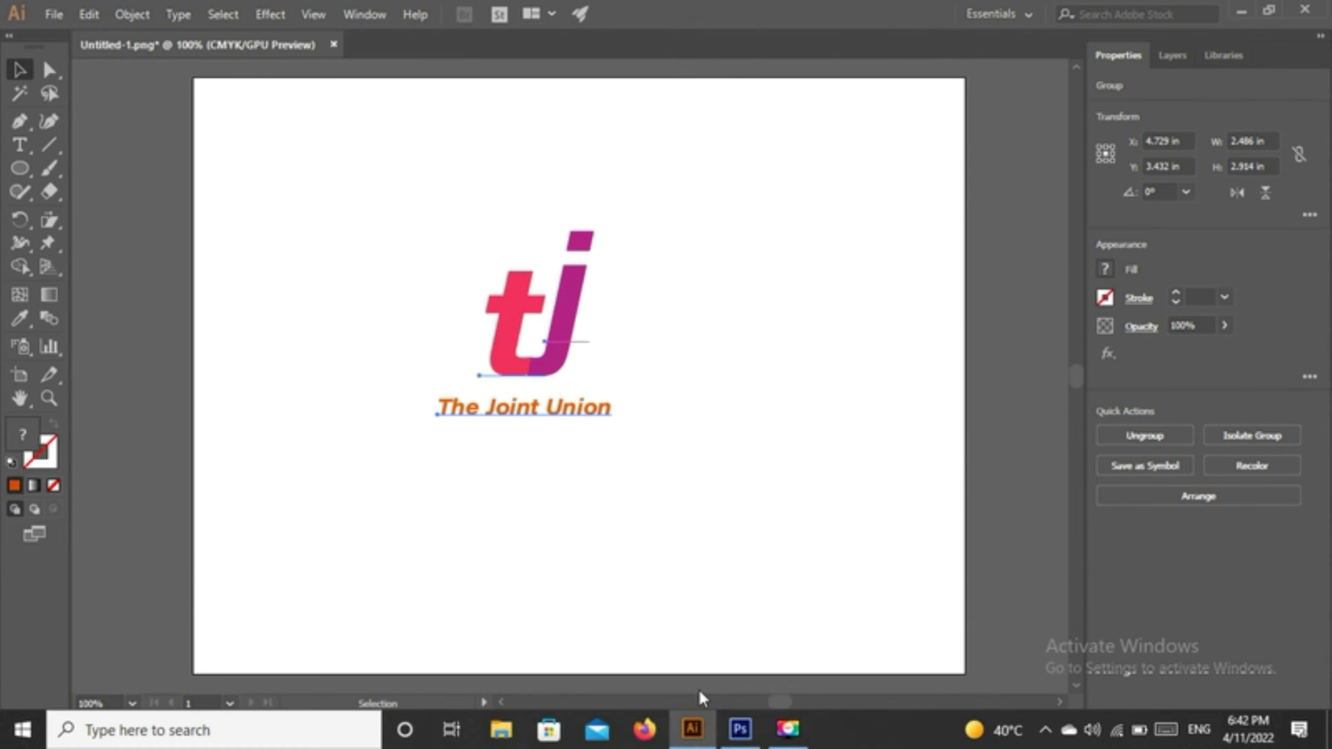
pyautogui.click(676, 340)
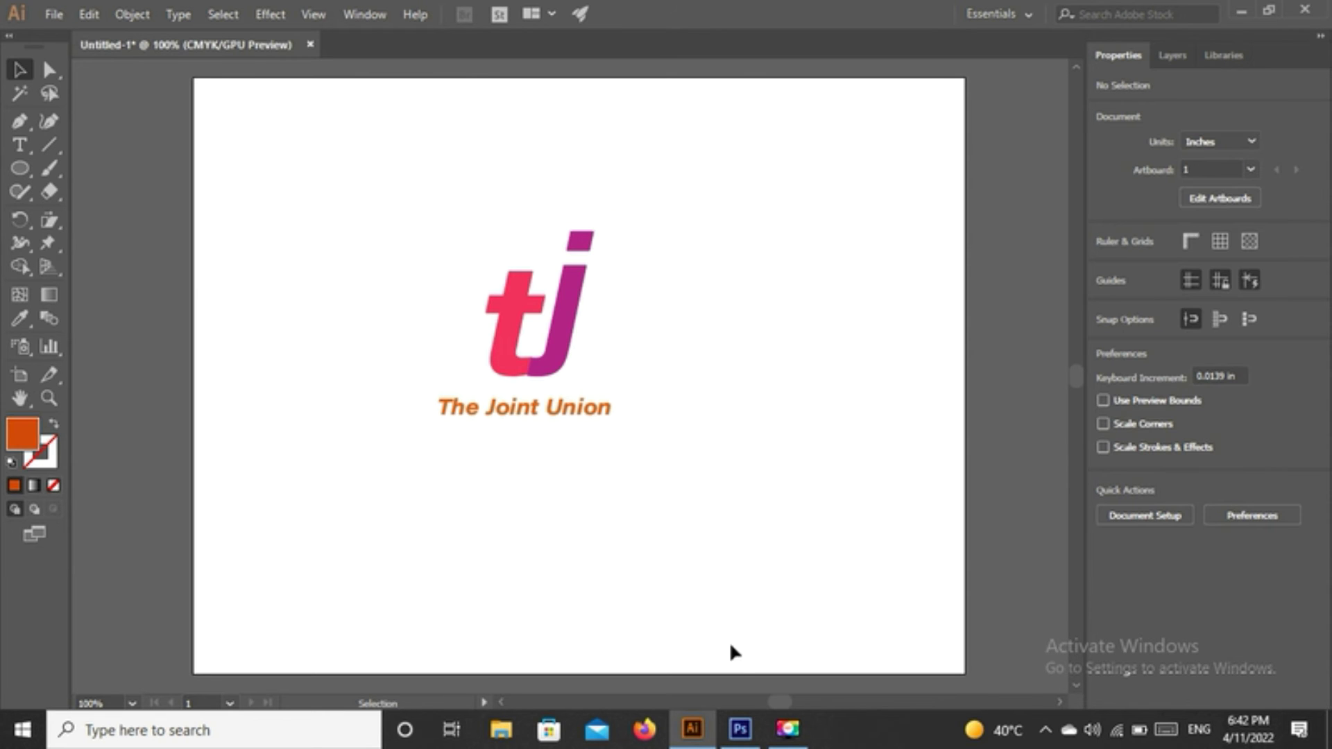
# Switch to Photoshop and open the exported Untitled-1 PNG from the Desktop
pyautogui.click(739, 730)
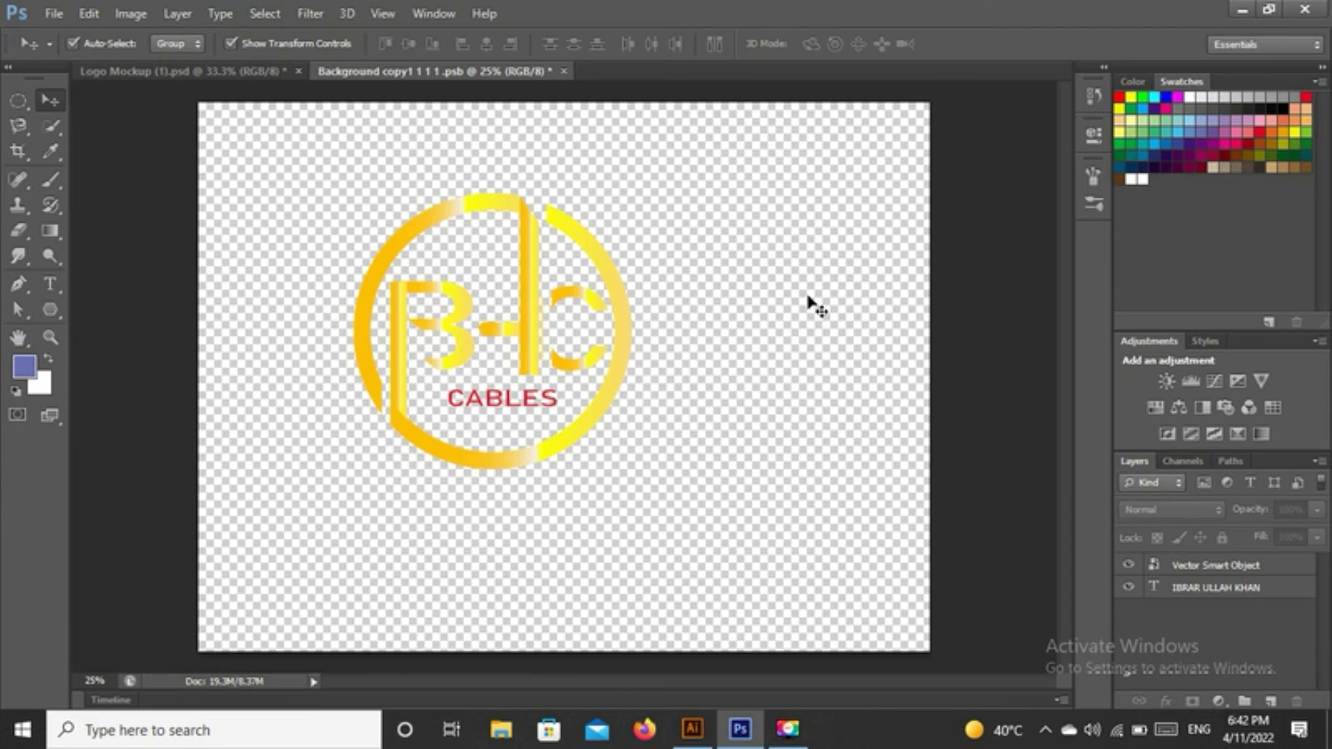
pyautogui.click(48, 21)
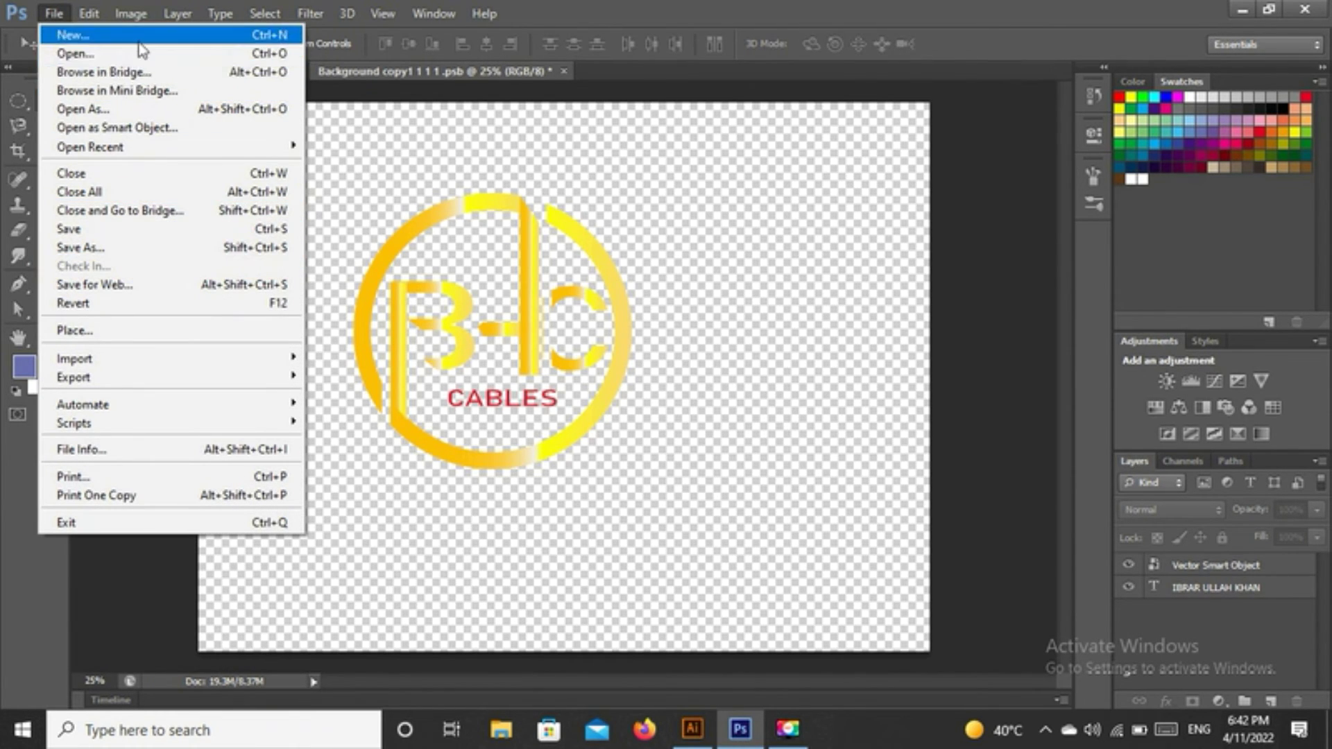
pyautogui.click(75, 54)
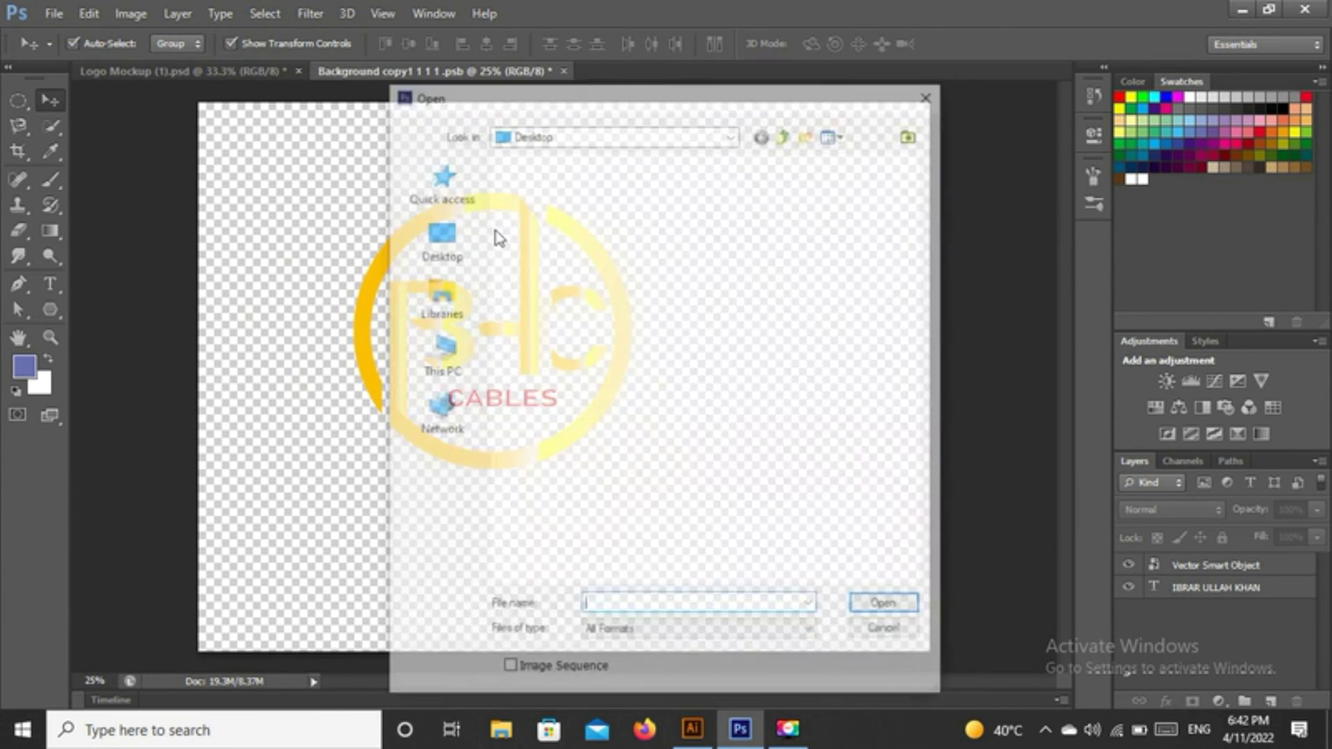
pyautogui.moveTo(922, 312); pyautogui.dragTo(922, 451)
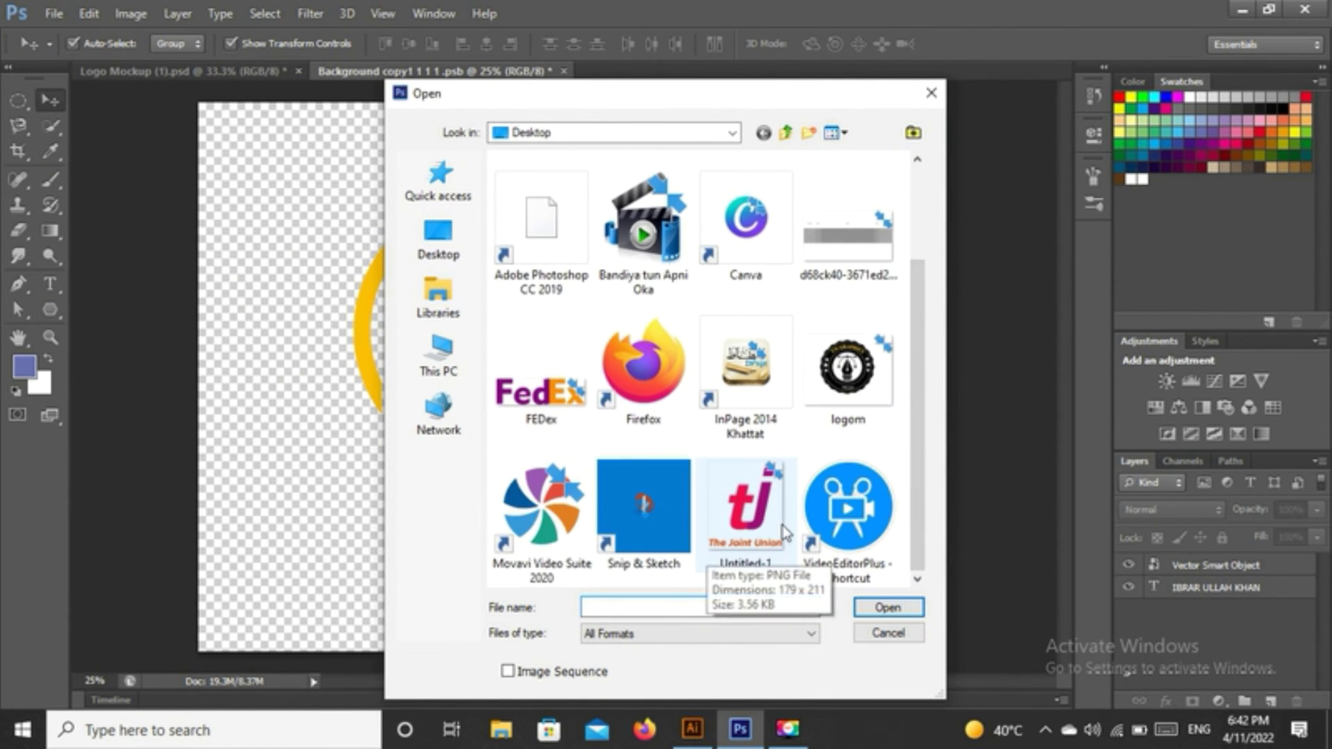
pyautogui.click(746, 531)
pyautogui.click(915, 613)
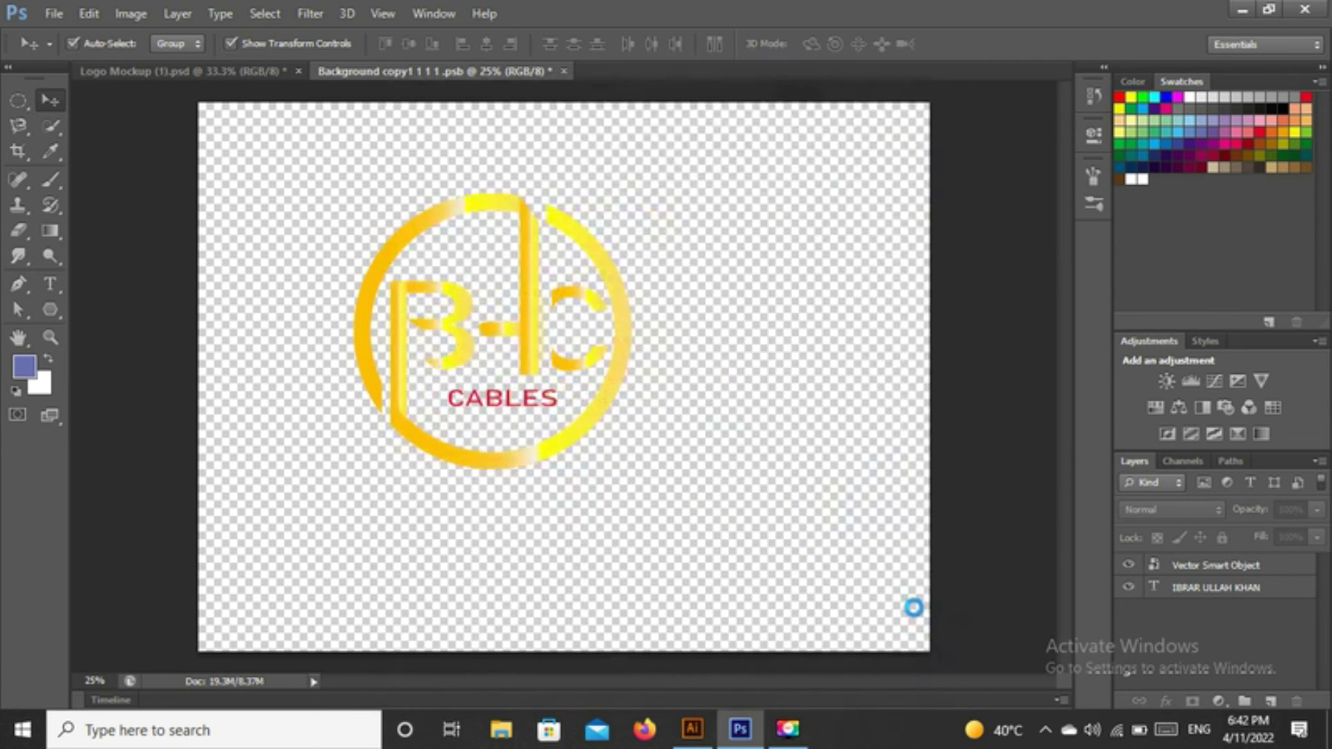
# Bring the tj logo into the mockup's Background copy smart object document, scale it to about 603% and place it over the old BHC Cables logo
pyautogui.moveTo(608, 388); pyautogui.dragTo(775, 643)
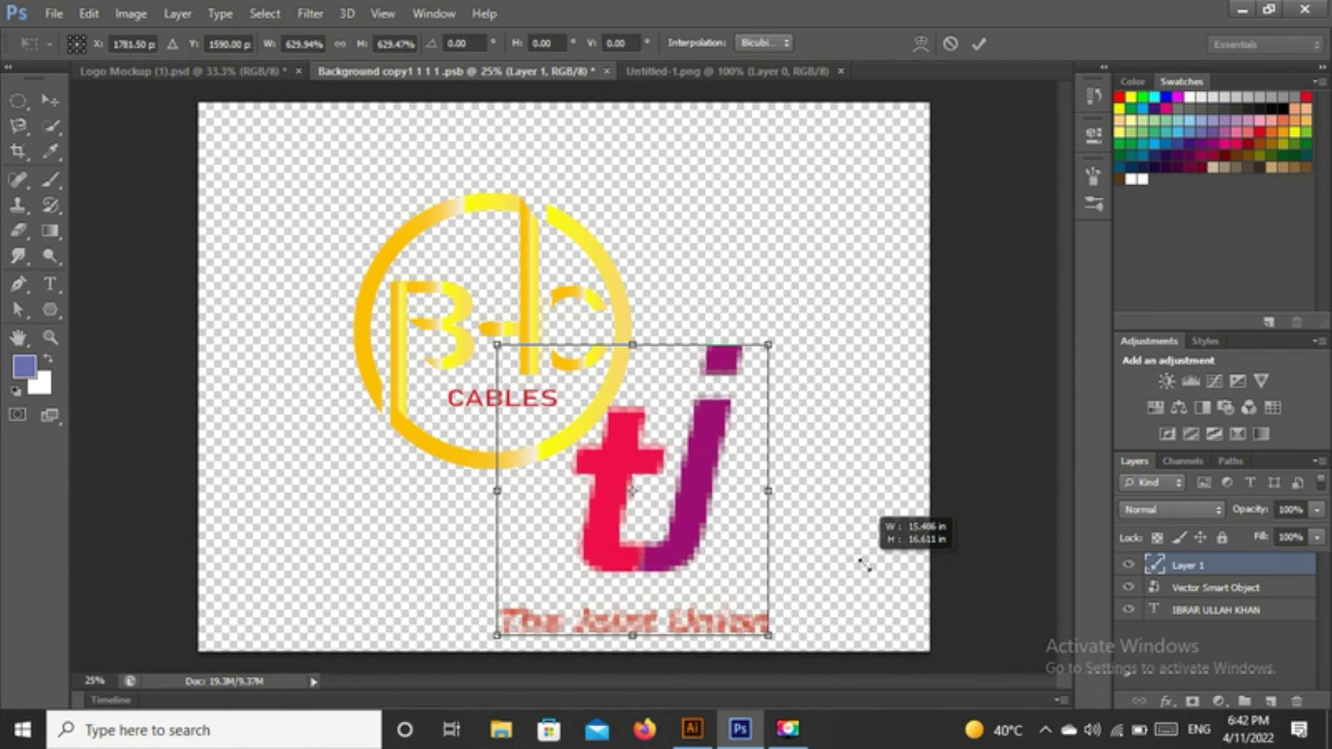
pyautogui.moveTo(701, 522); pyautogui.dragTo(567, 373)
pyautogui.moveTo(541, 358); pyautogui.dragTo(542, 350)
pyautogui.moveTo(335, 171); pyautogui.dragTo(356, 190)
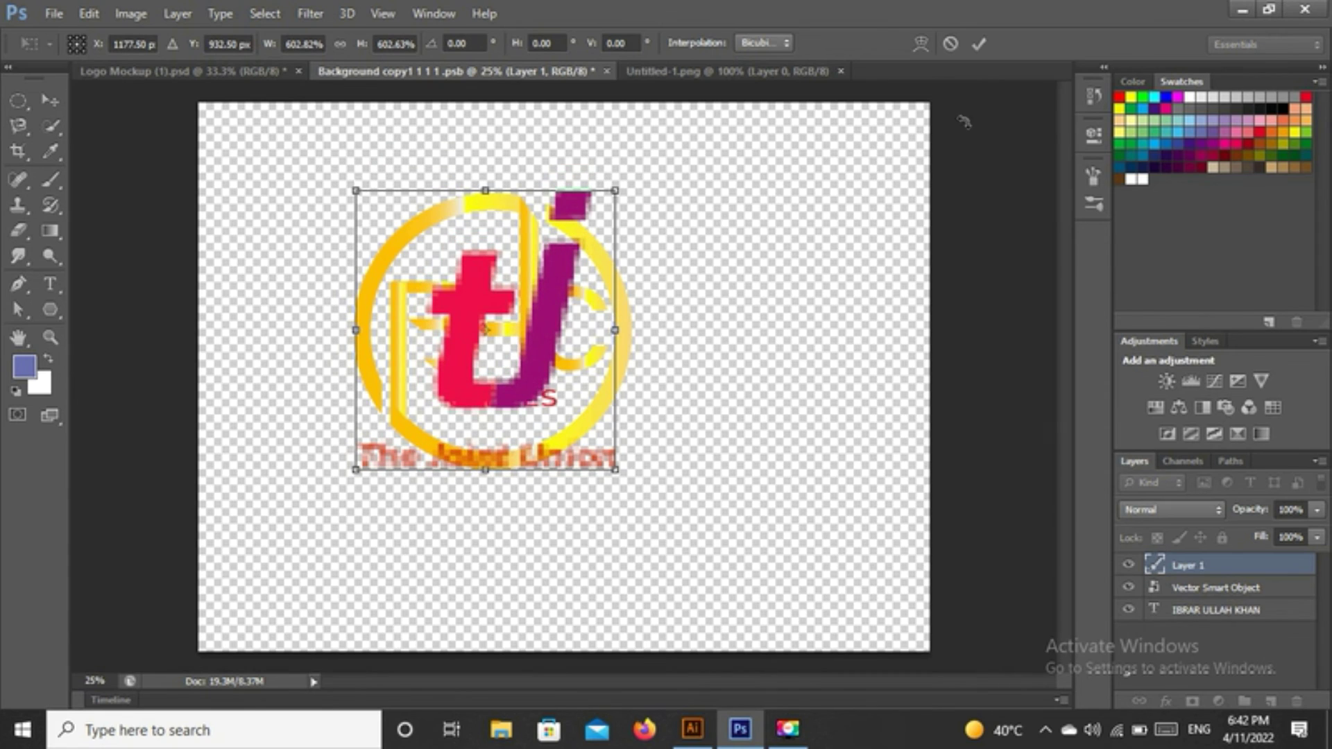
pyautogui.click(978, 44)
# Hide the old Vector Smart Object and text layers beneath the tj logo layer
pyautogui.click(1129, 587)
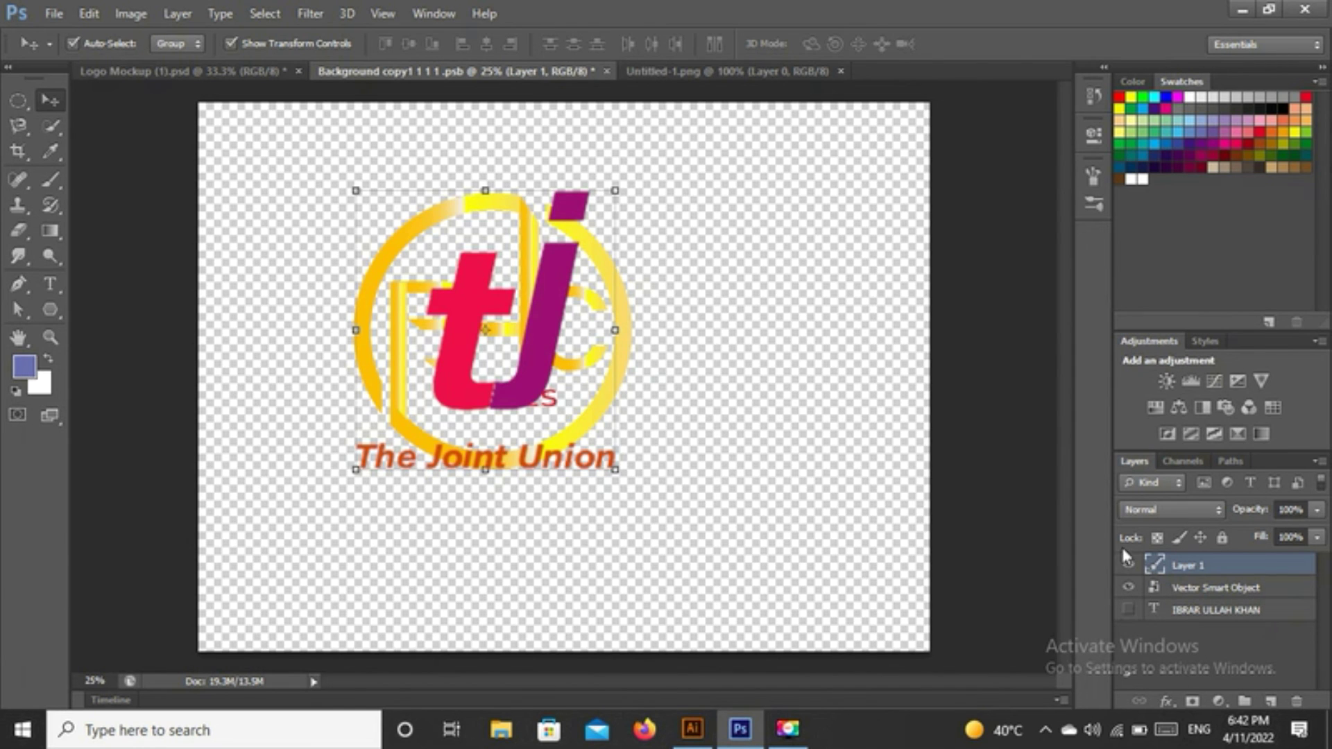
pyautogui.click(1127, 566)
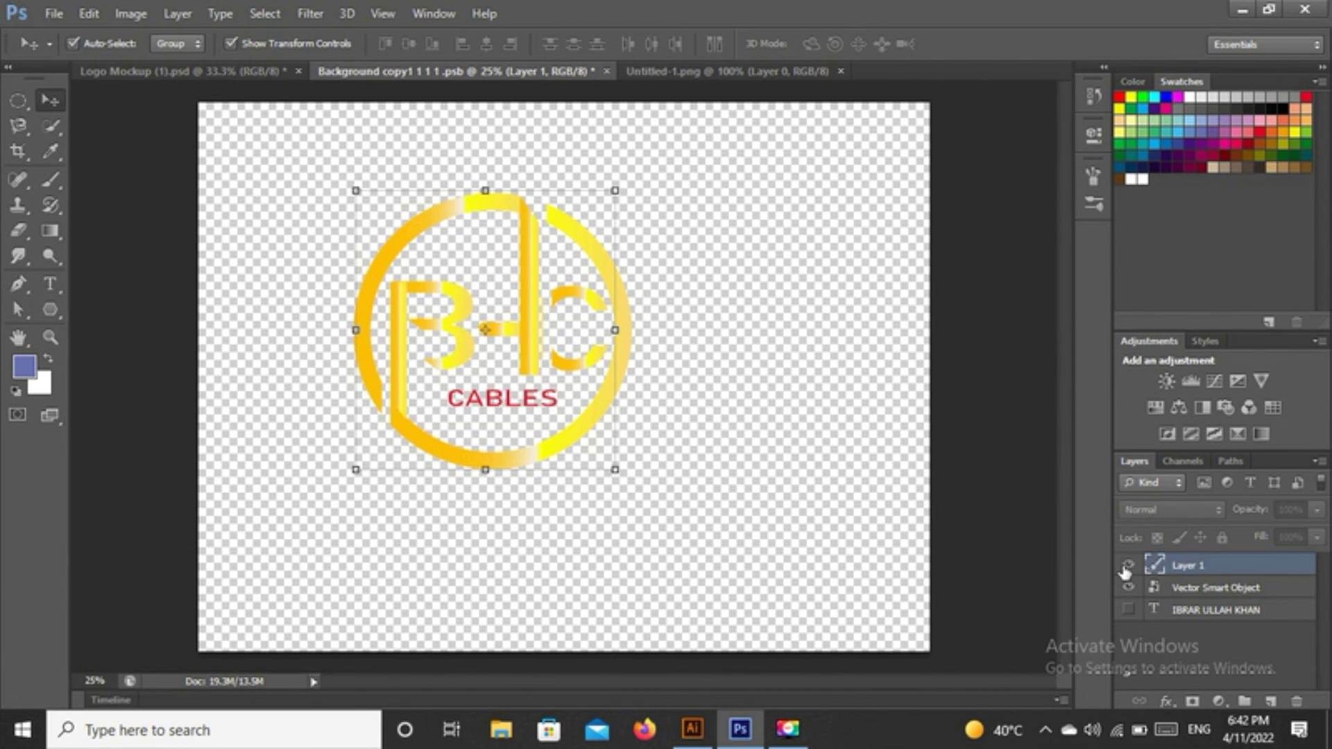
pyautogui.click(1126, 566)
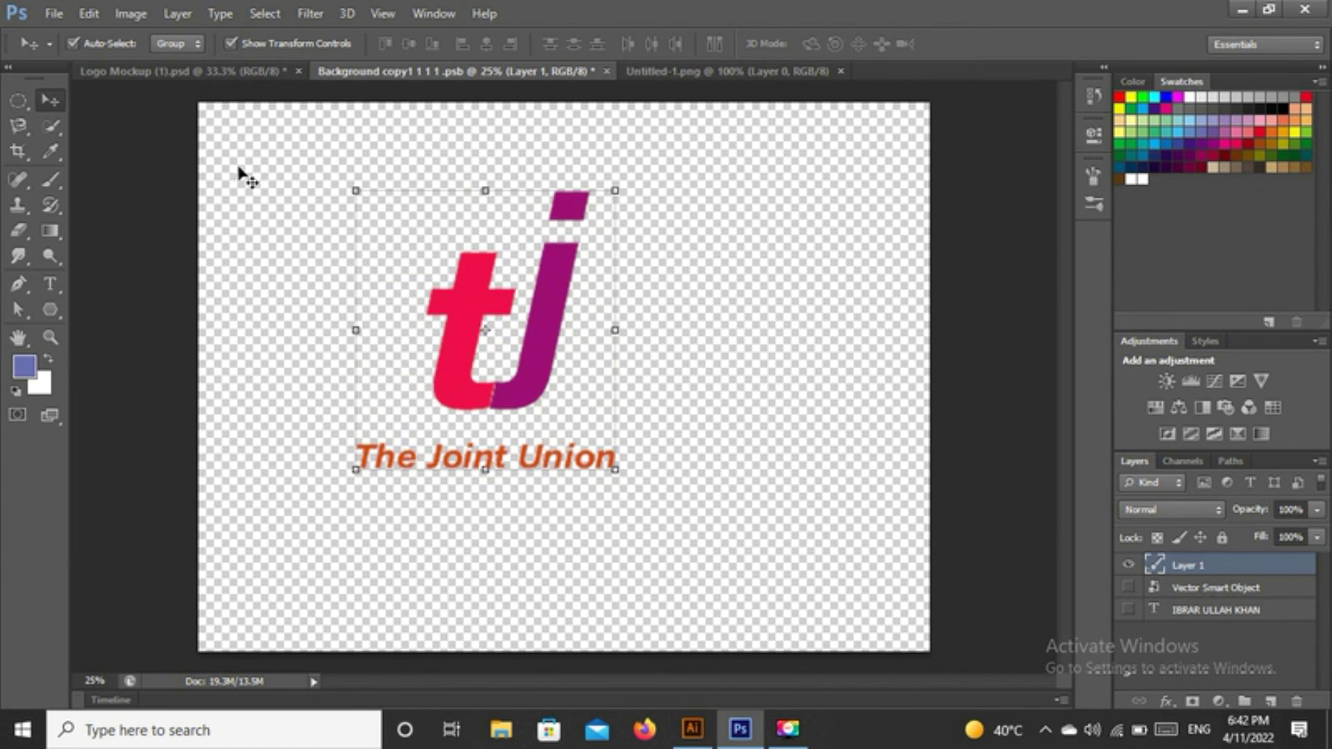
pyautogui.click(161, 134)
# Save the smart object document and return to Logo Mockup (1).psd to apply the new logo to the mockup
pyautogui.click(53, 13)
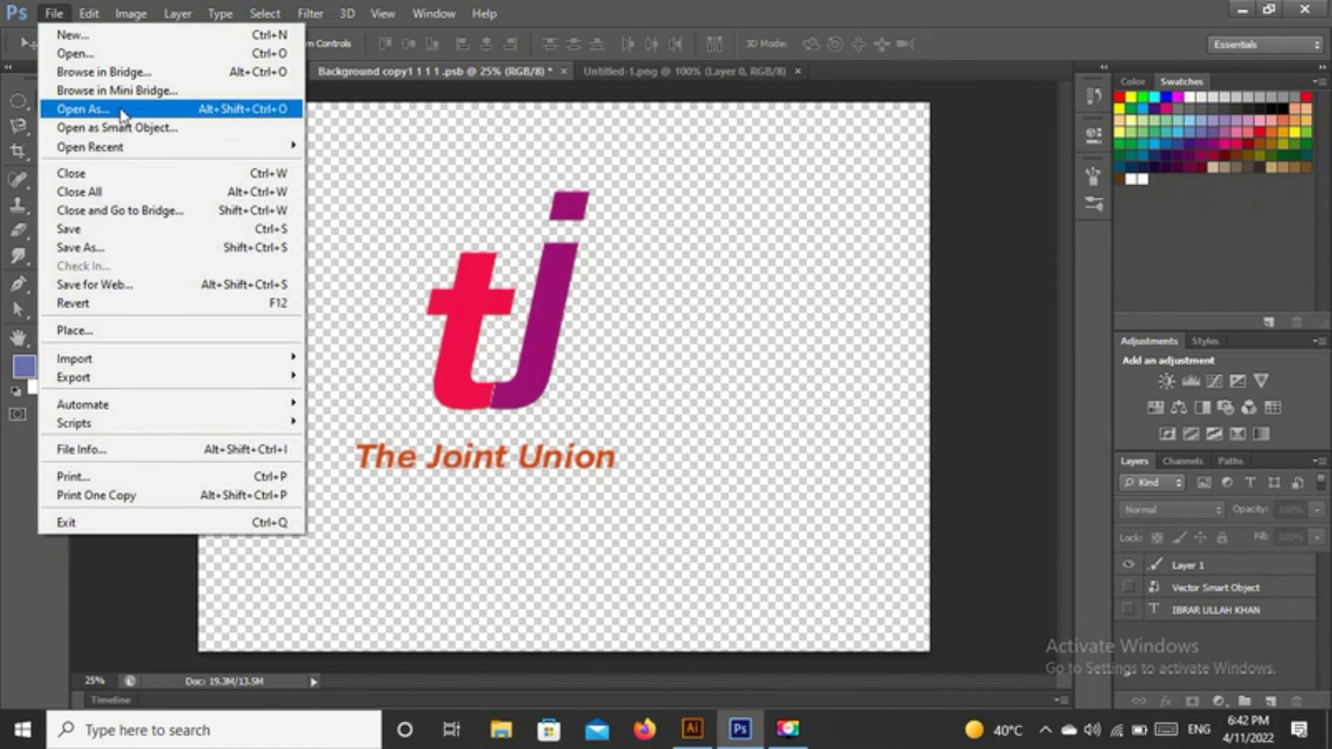
pyautogui.click(259, 236)
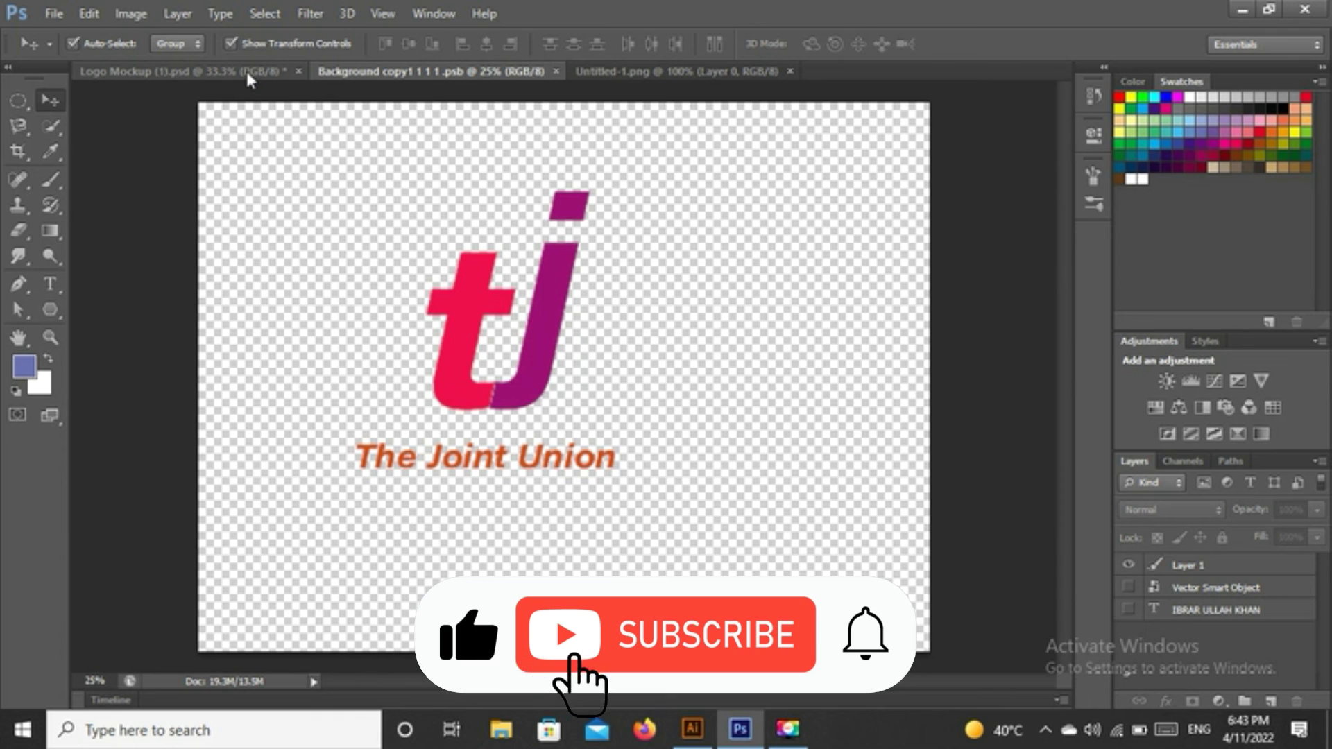
pyautogui.click(247, 71)
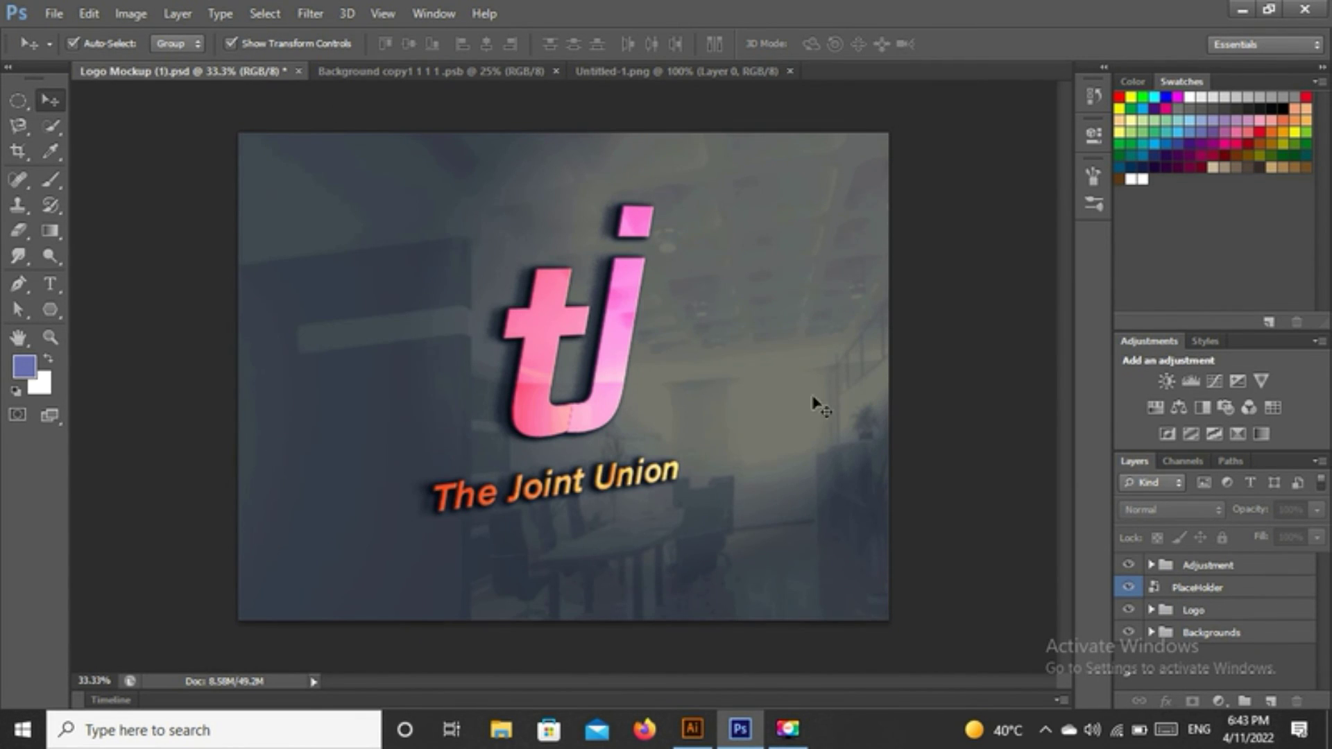